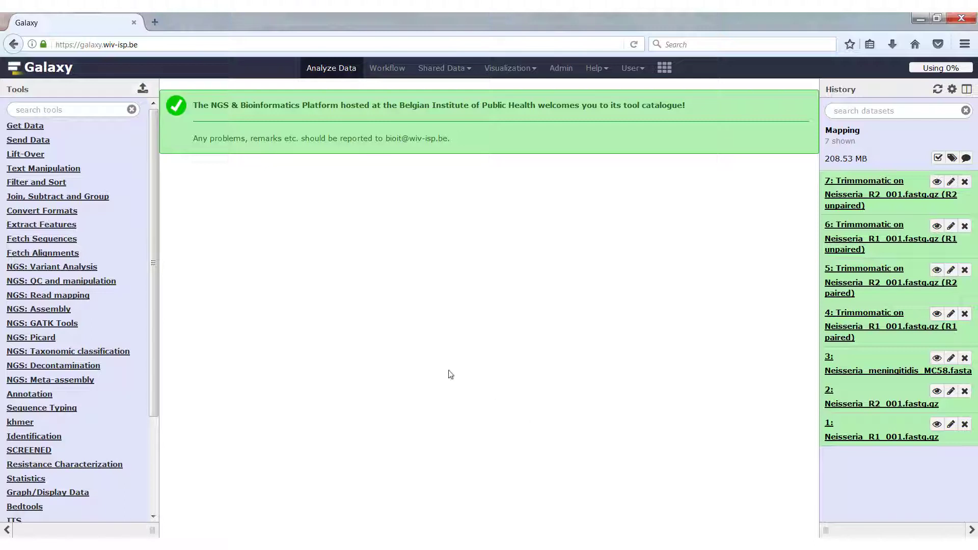
Make Bowtie2 paired-end, using R1 paired (dataset 4) and R2 paired (dataset 5) reads
left_click(83, 297)
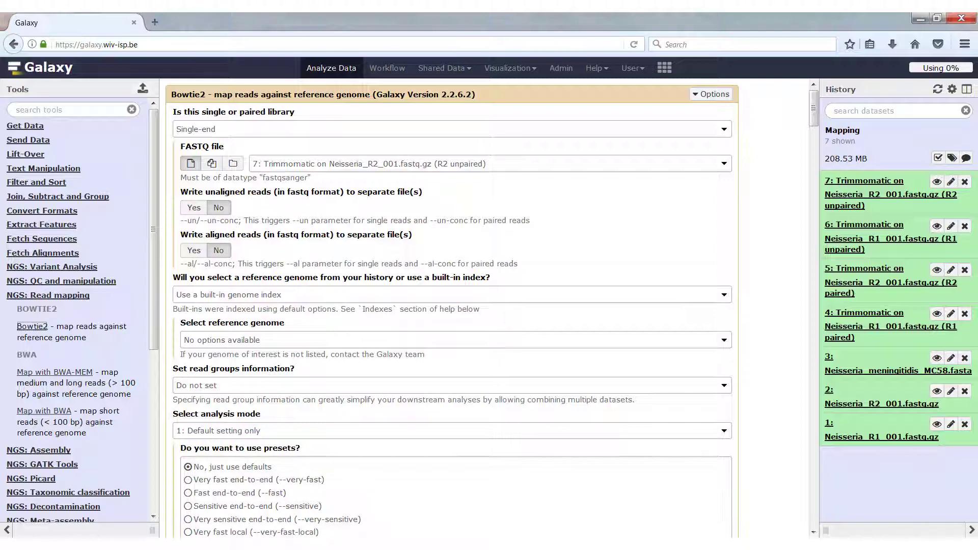
left_click(235, 133)
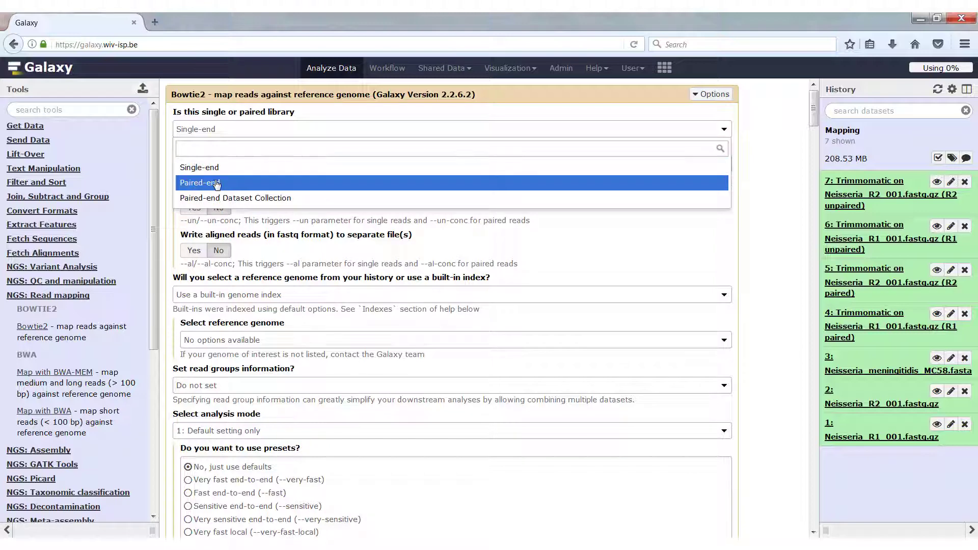
left_click(241, 179)
left_click(362, 166)
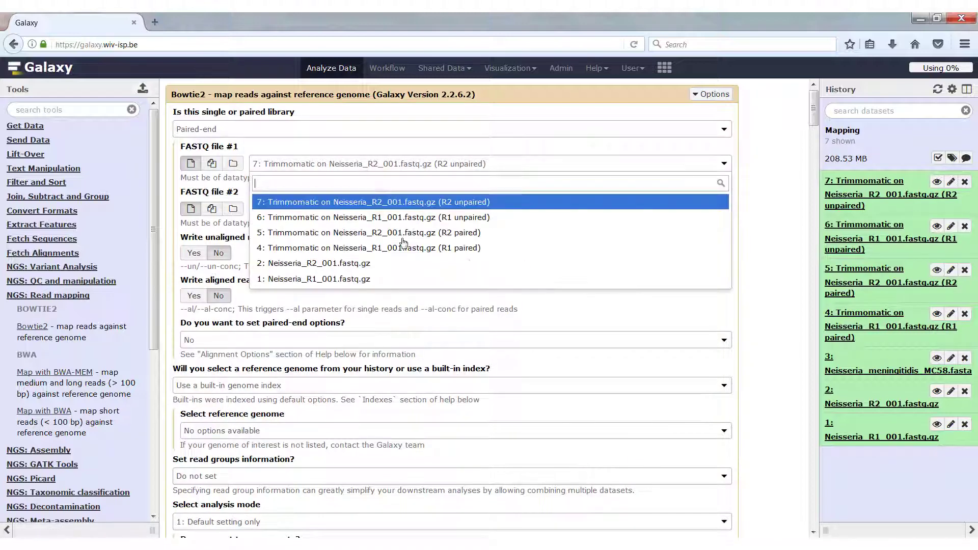
left_click(418, 248)
left_click(437, 210)
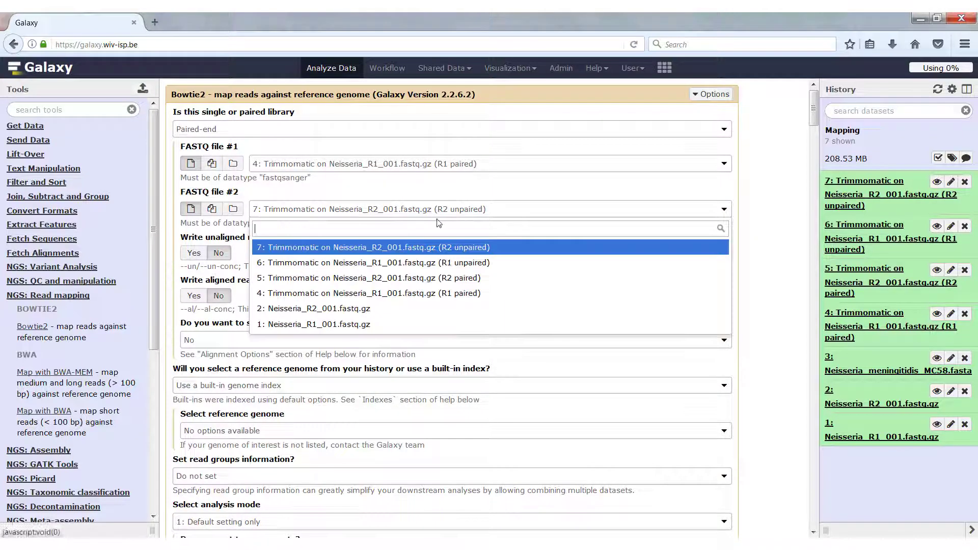
left_click(450, 279)
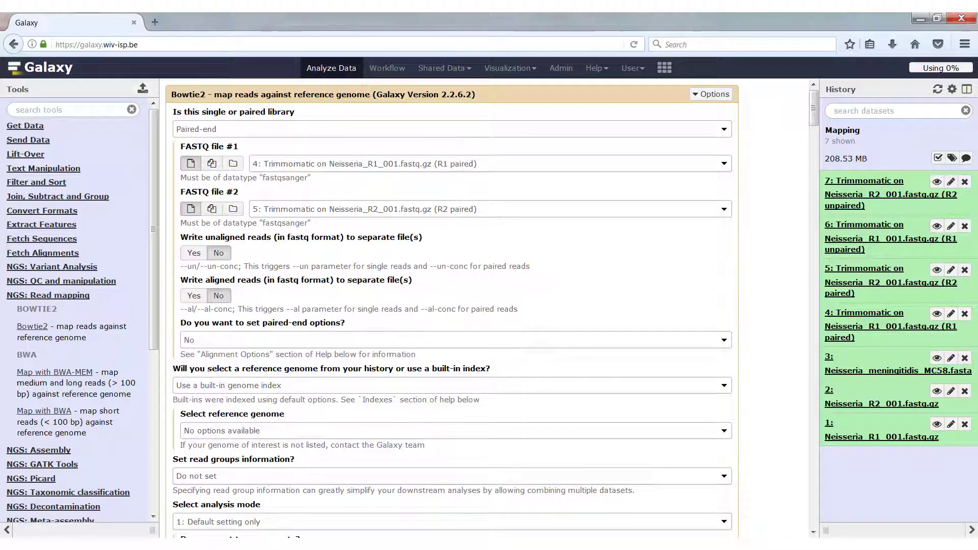
left_click(207, 341)
Turn on the paired-end options, review the fragment-length fields, then set them back to No
left_click(208, 394)
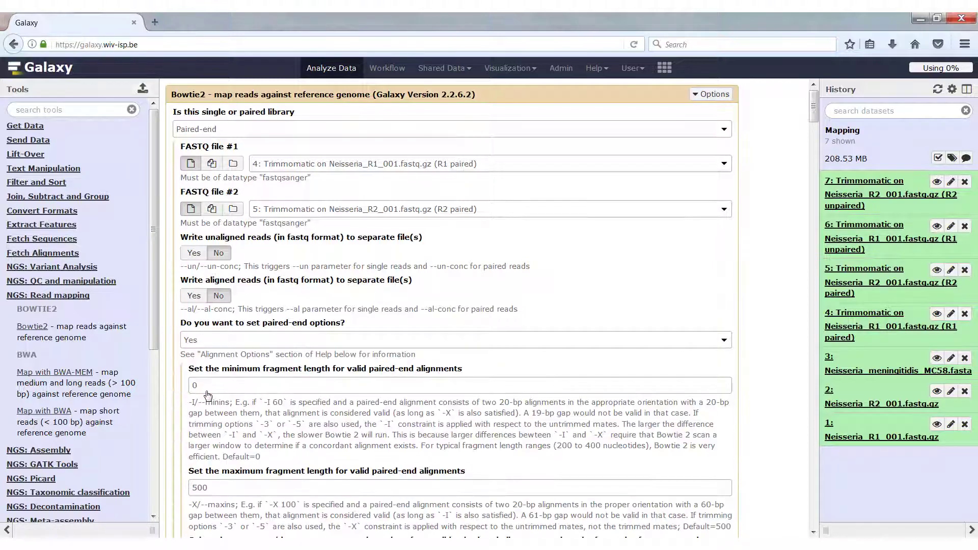
scroll(243, 413, "down", 2)
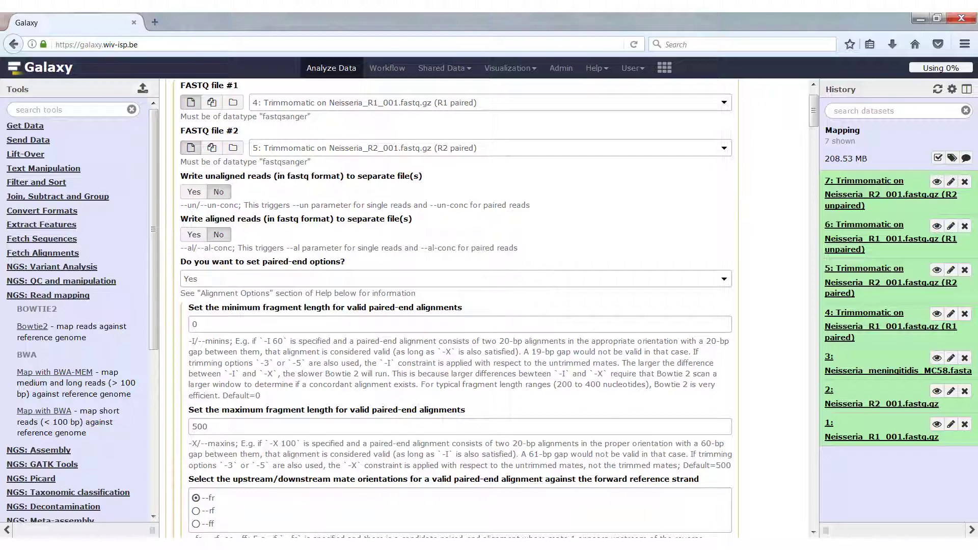
left_click(277, 279)
left_click(245, 318)
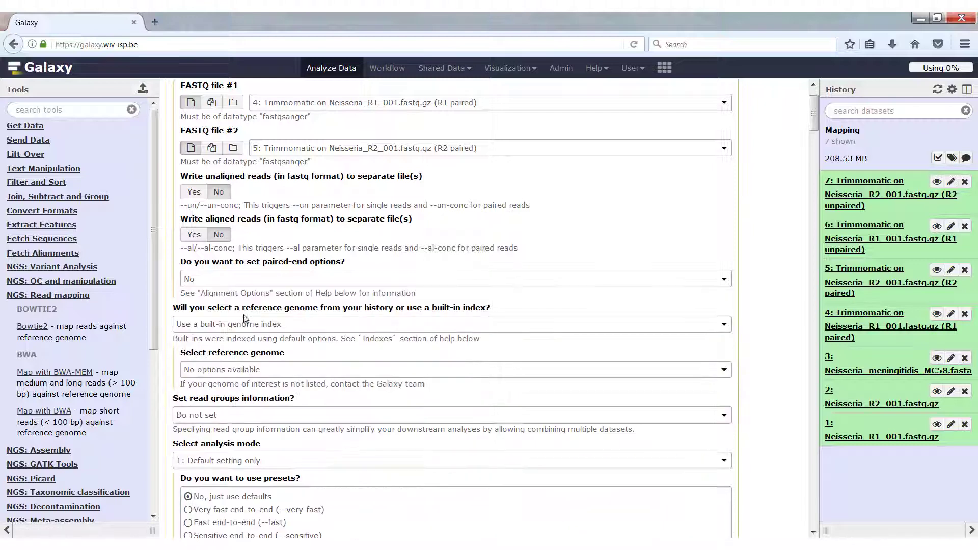
Use Neisseria_meningitidis_MC58.fasta (dataset 3) from the history as reference and execute Bowtie2
left_click(293, 329)
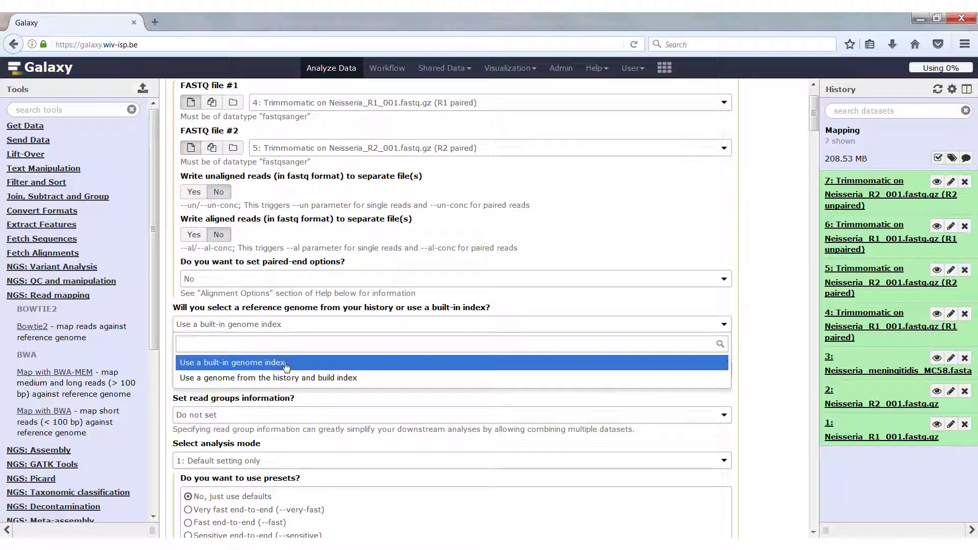
left_click(285, 378)
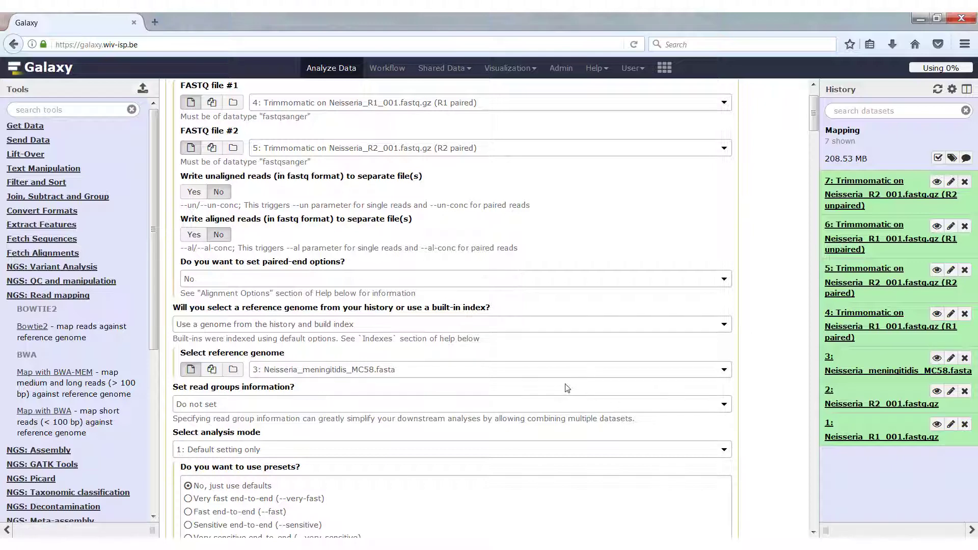
scroll(561, 384, "down", 2)
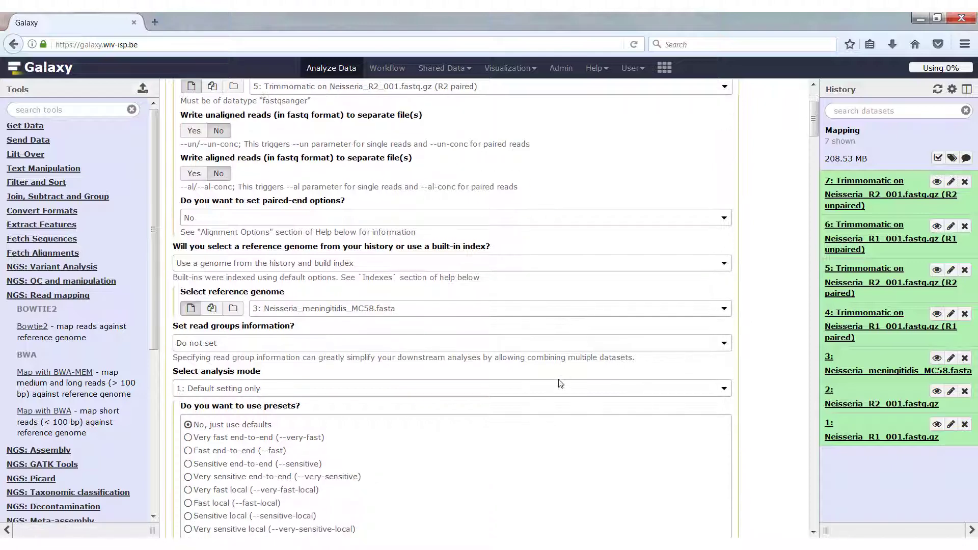
scroll(556, 382, "down", 6)
scroll(555, 380, "down", 3)
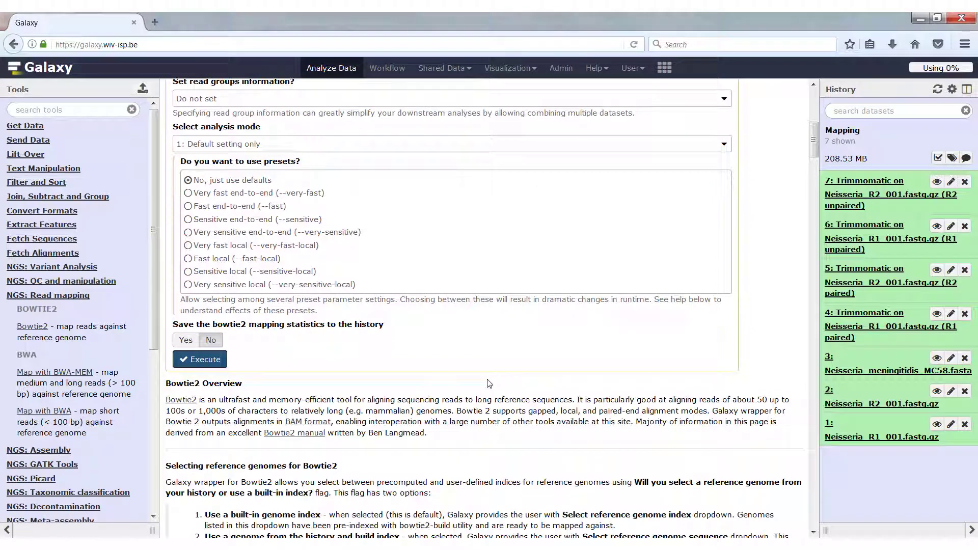
left_click(207, 360)
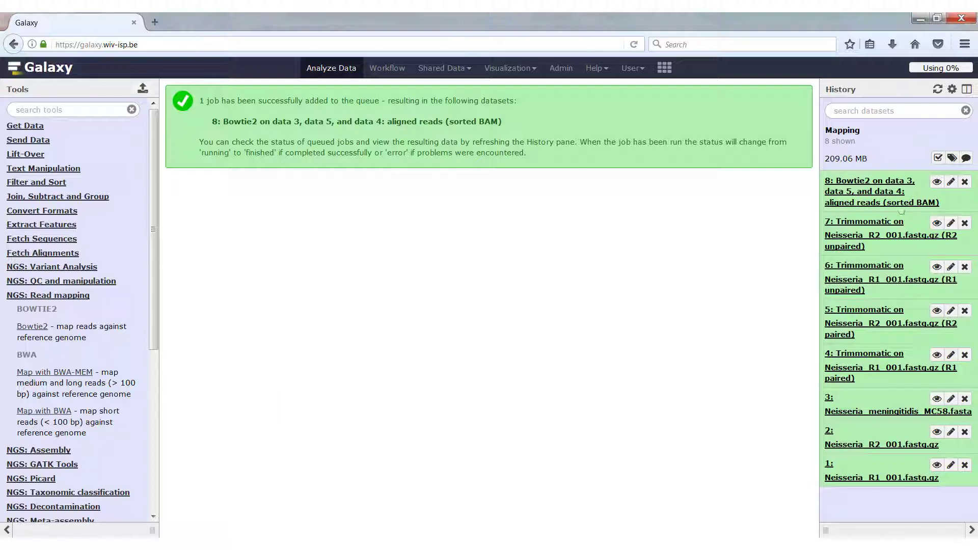
Start downloading the dataset 8 sorted BAM, then cancel the Firefox download dialog
left_click(938, 182)
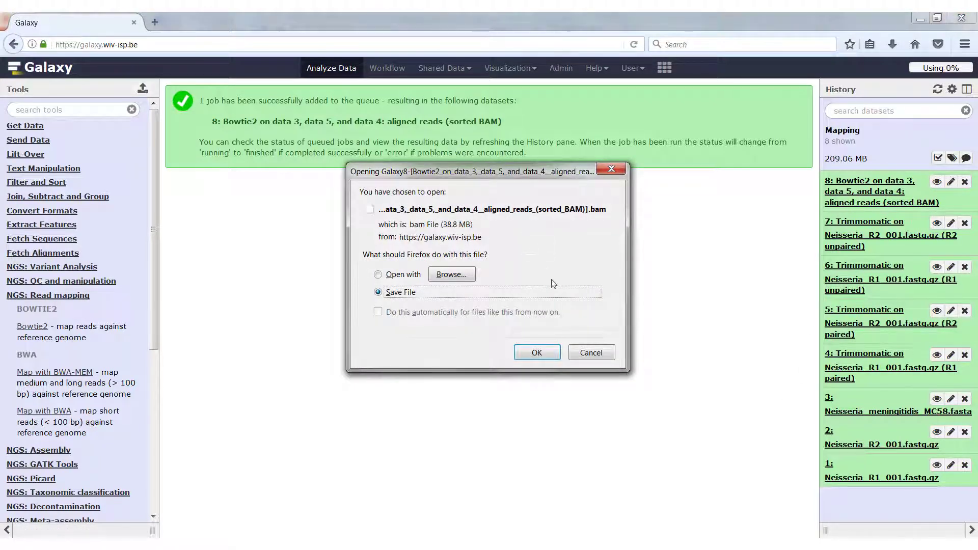
left_click(587, 353)
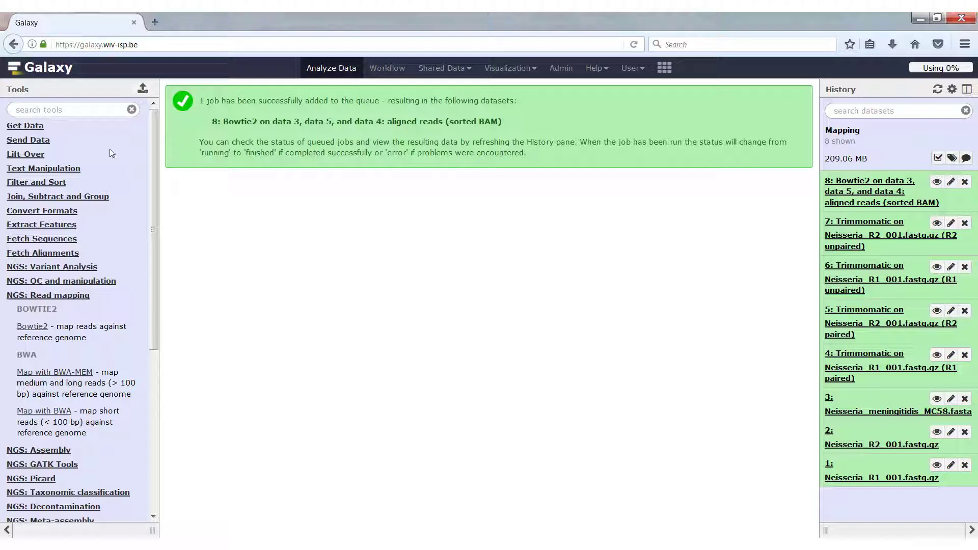
Run the BAM-to-SAM tool on dataset 8 and view the resulting SAM dataset 9
left_click(79, 112)
type("sam")
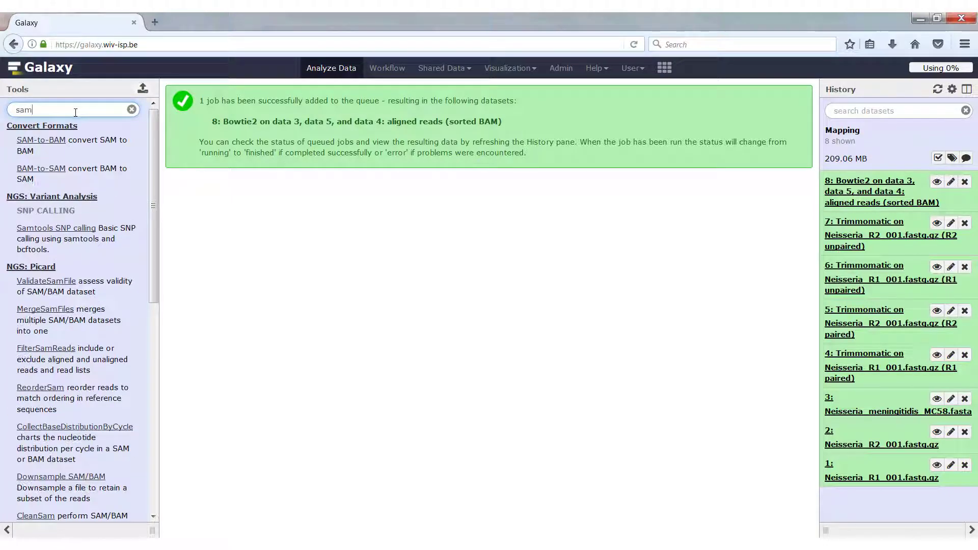
left_click(49, 169)
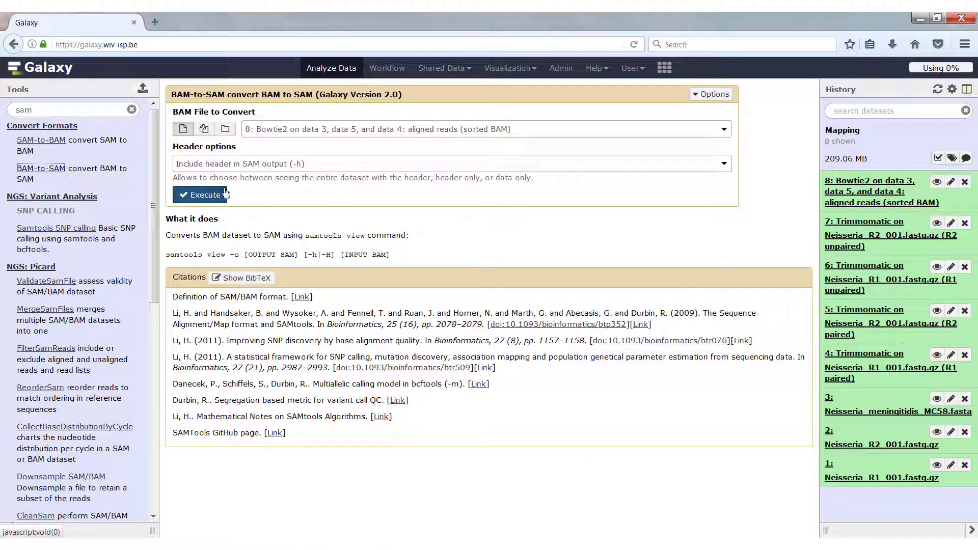
left_click(199, 195)
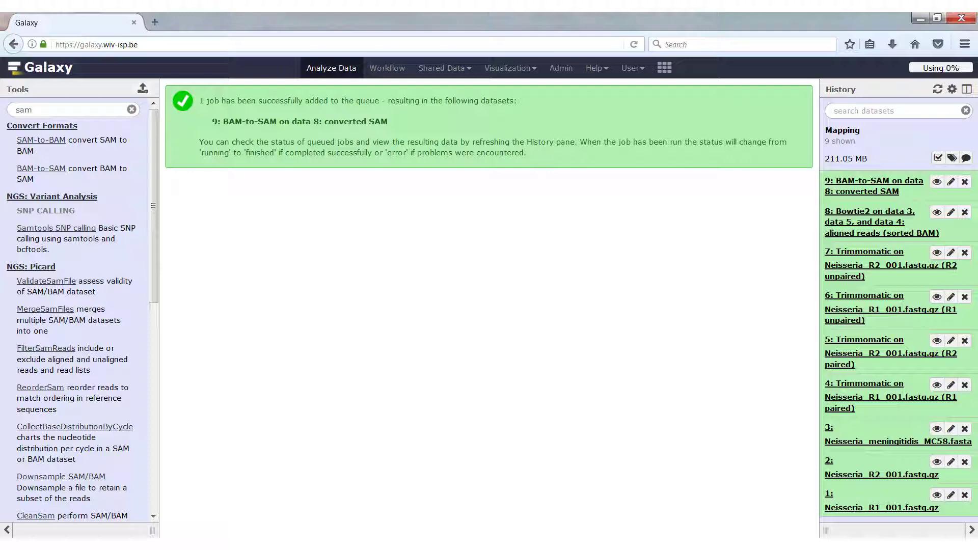
left_click(937, 182)
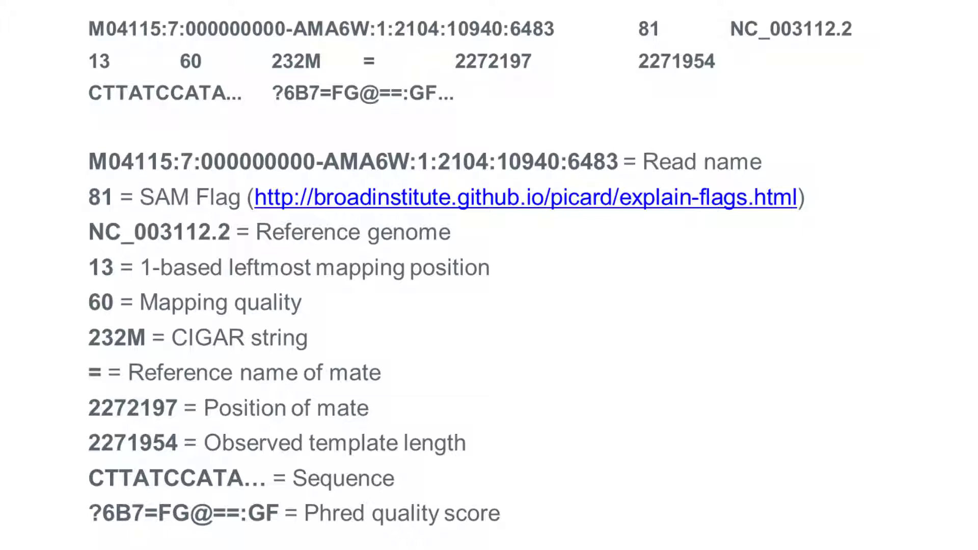
Advance through the slides explaining CIGAR operation codes and the SAM fields
key("Right")
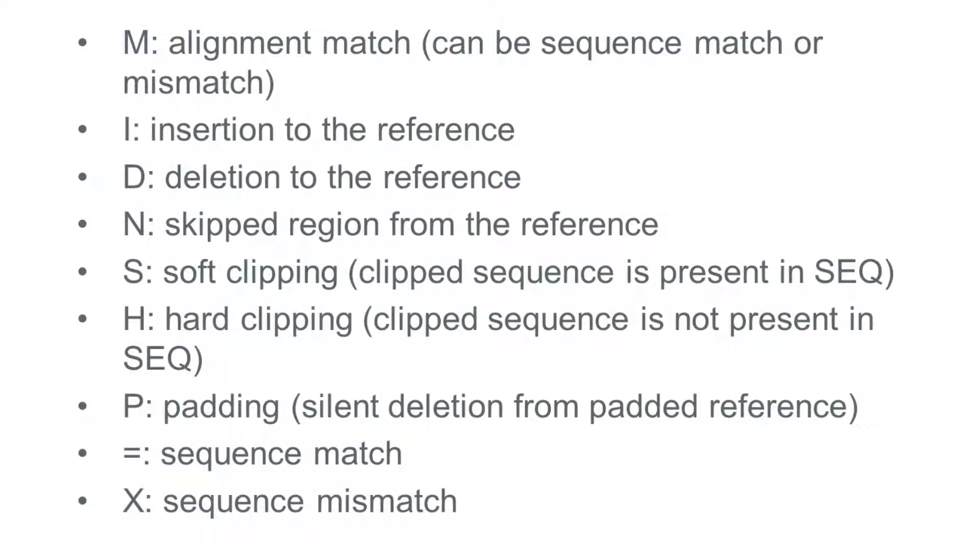
key("Right")
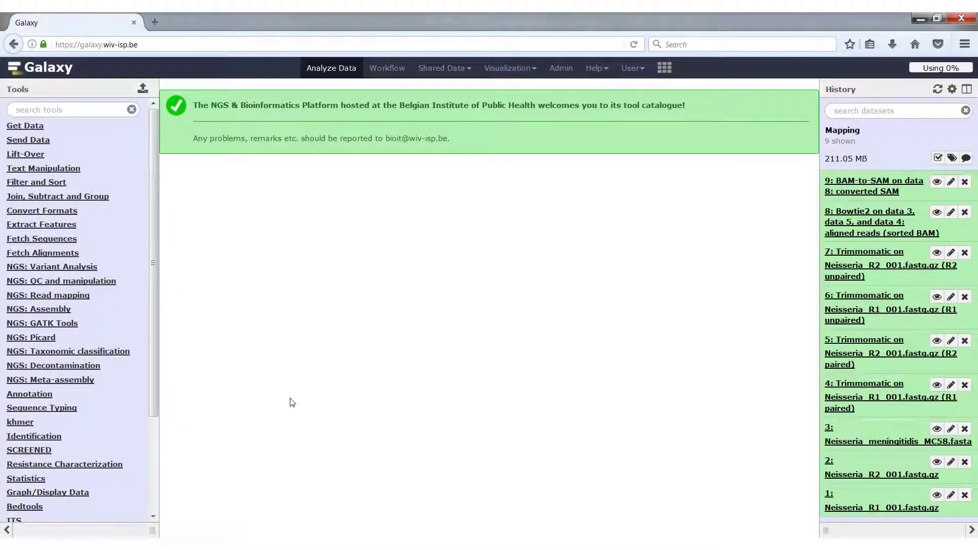
Run BWA-MEM on paired reads 4 and 5 against the MC58 reference built from history
left_click(76, 295)
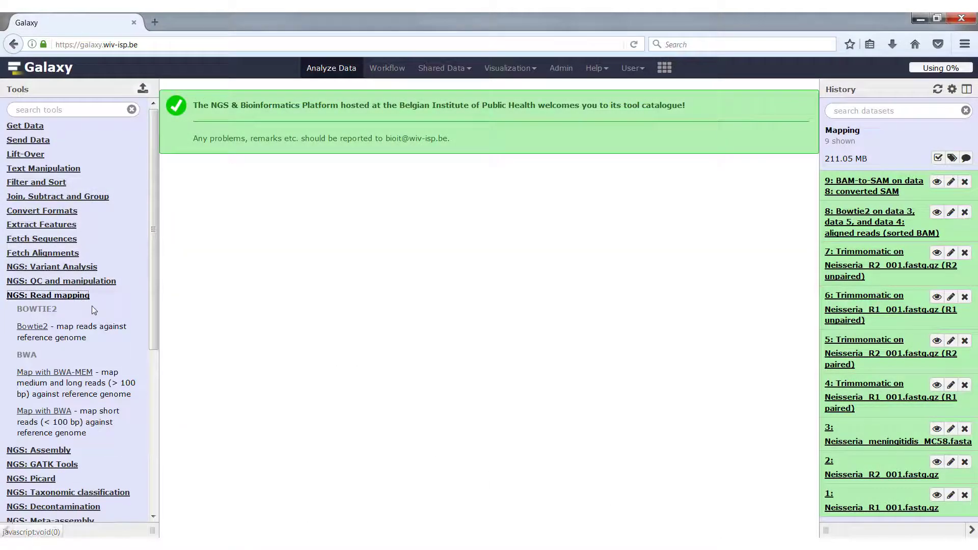
left_click(64, 372)
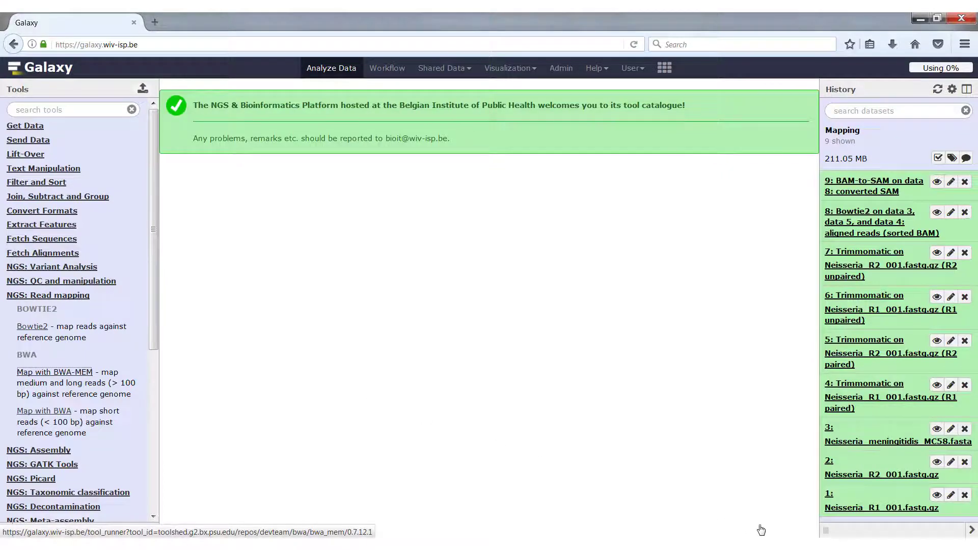
left_click(236, 132)
left_click(279, 183)
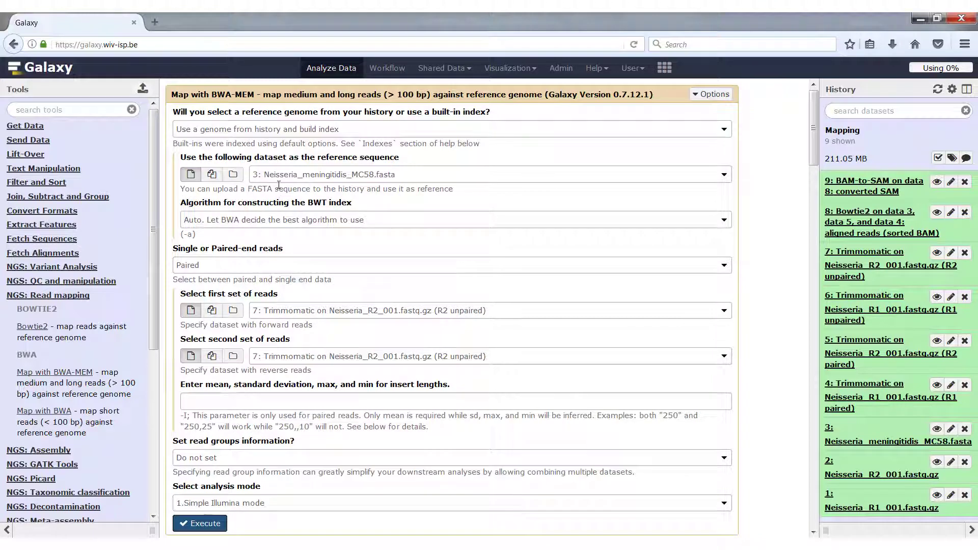
left_click(355, 311)
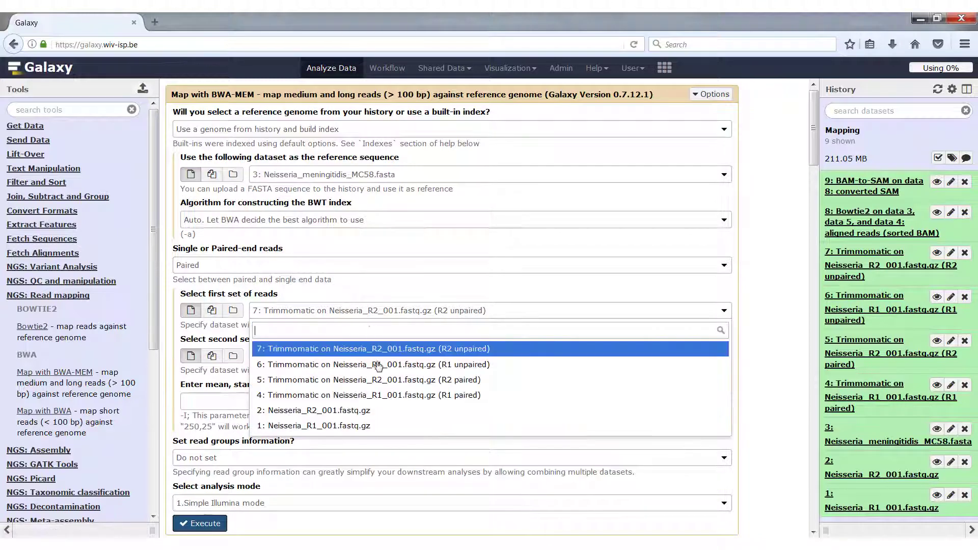
left_click(393, 395)
left_click(411, 362)
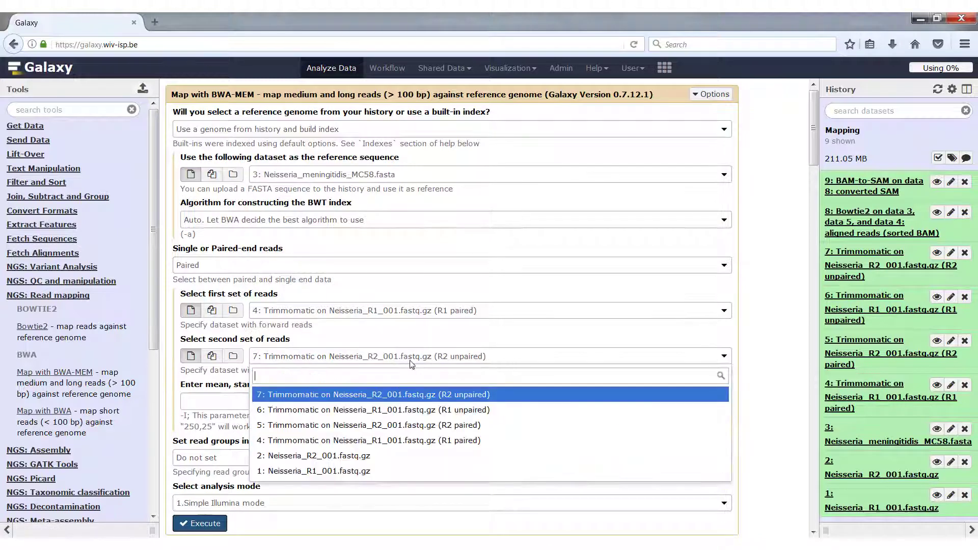
left_click(412, 426)
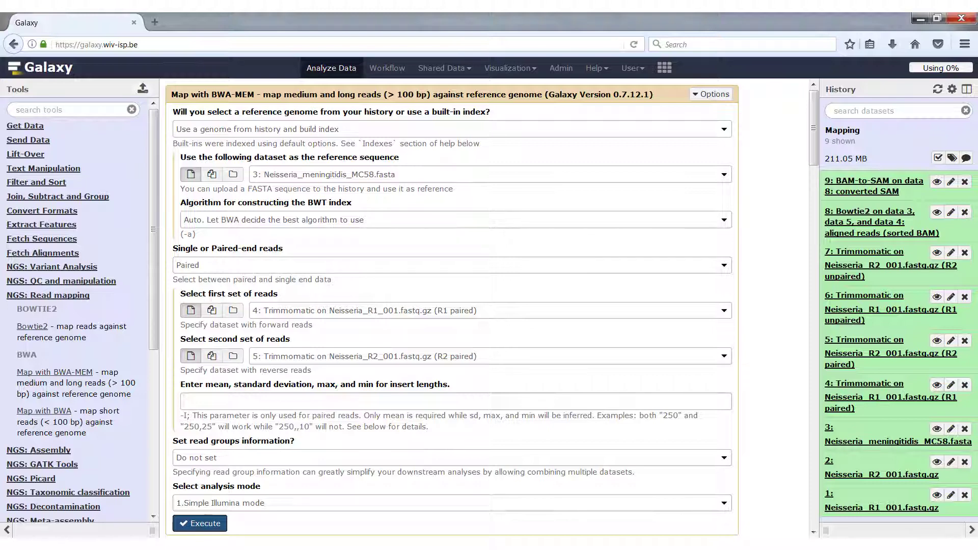
left_click(220, 525)
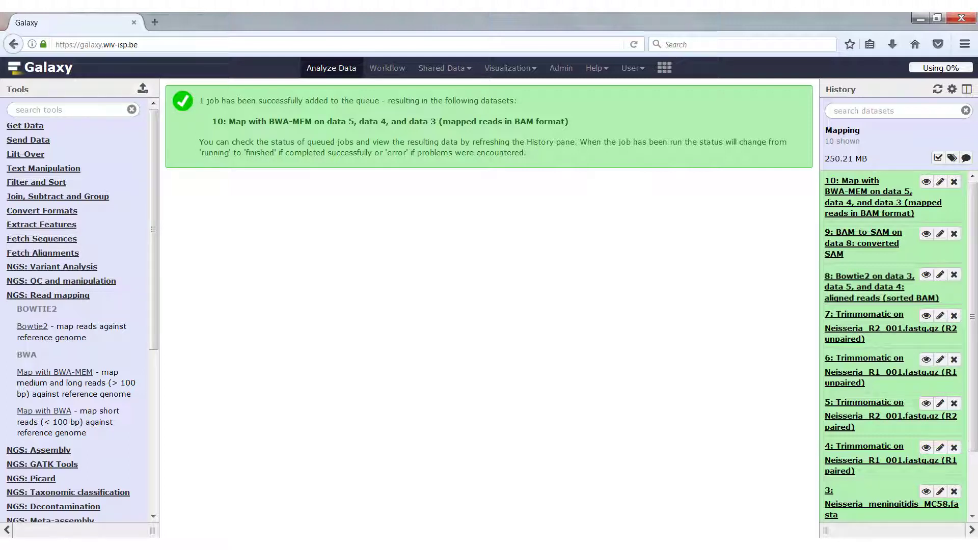
Return to the Galaxy home view and advance to the next alignment example slide
left_click(319, 69)
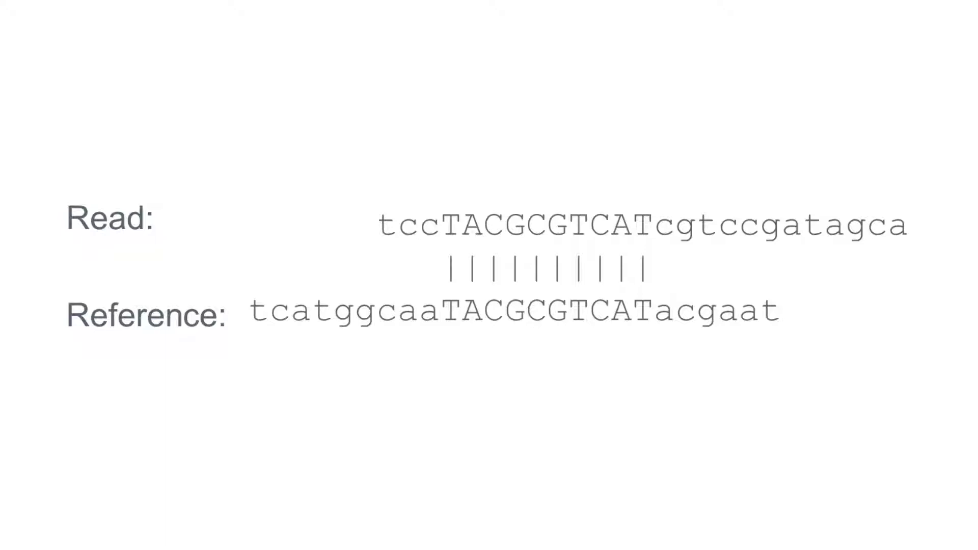
key("Right")
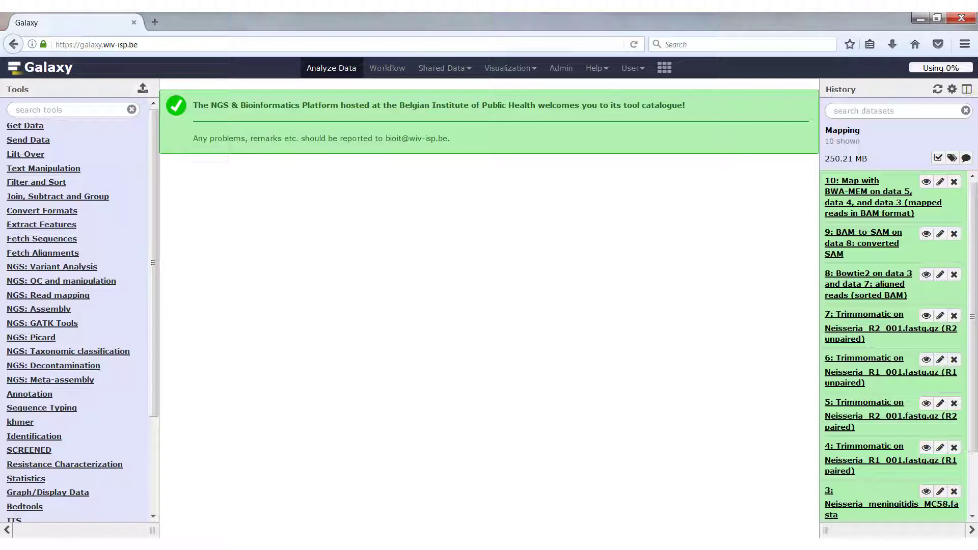
Run Picard Collect Alignment Summary Metrics on dataset 10 with the history reference, refreshing until dataset 11 finishes
left_click(49, 338)
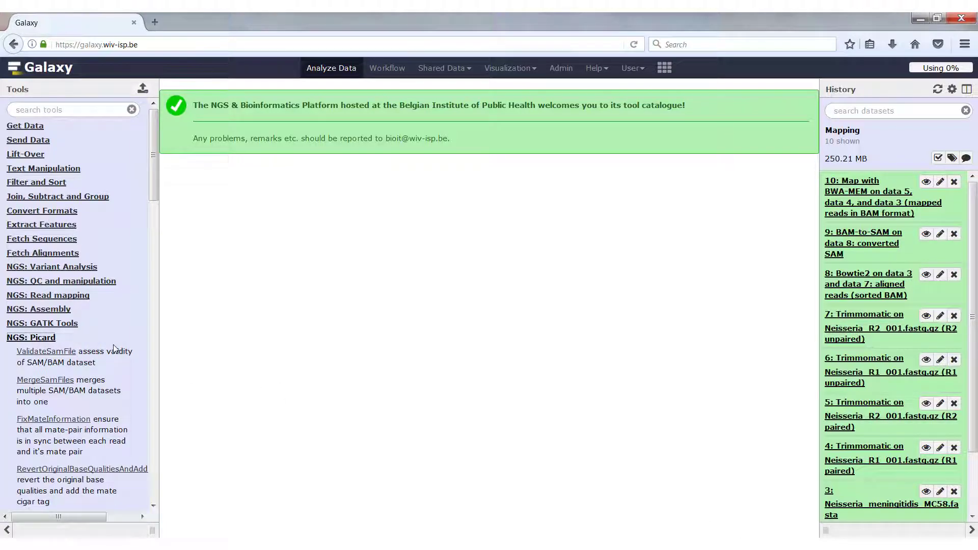
scroll(110, 348, "down", 5)
scroll(114, 349, "down", 7)
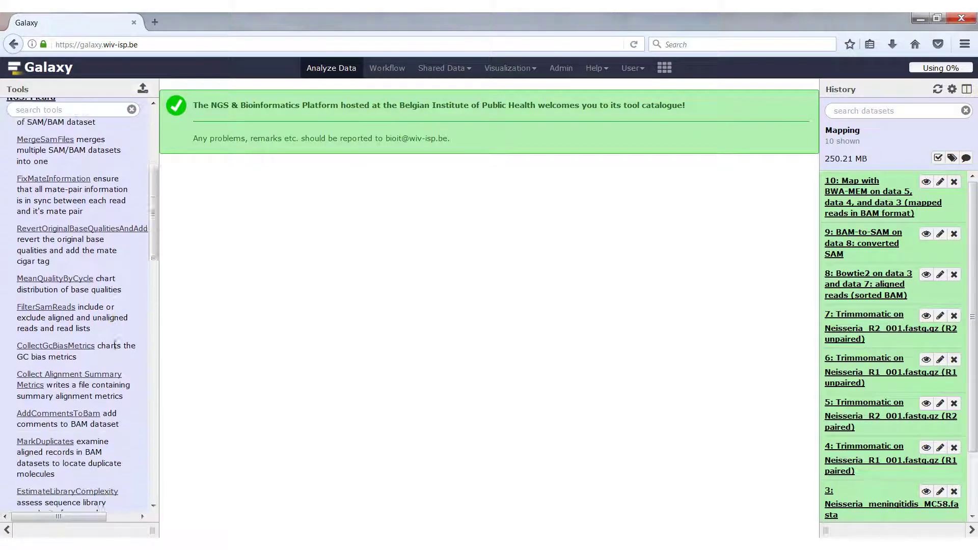
left_click(26, 321)
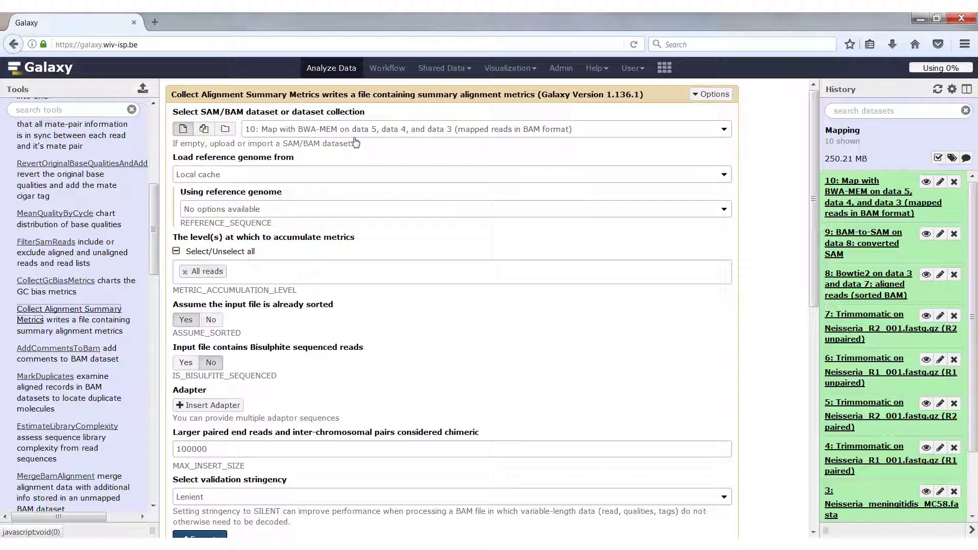
left_click(306, 175)
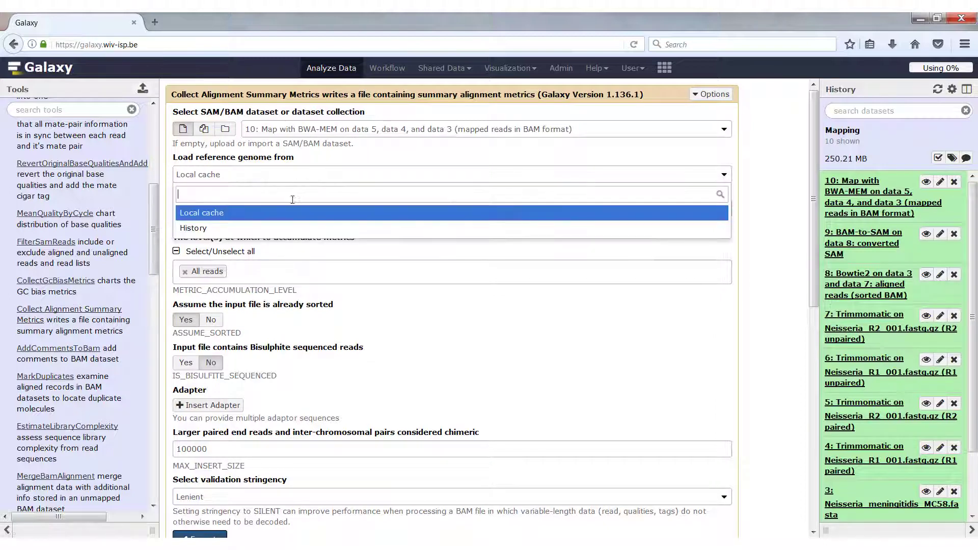
left_click(275, 230)
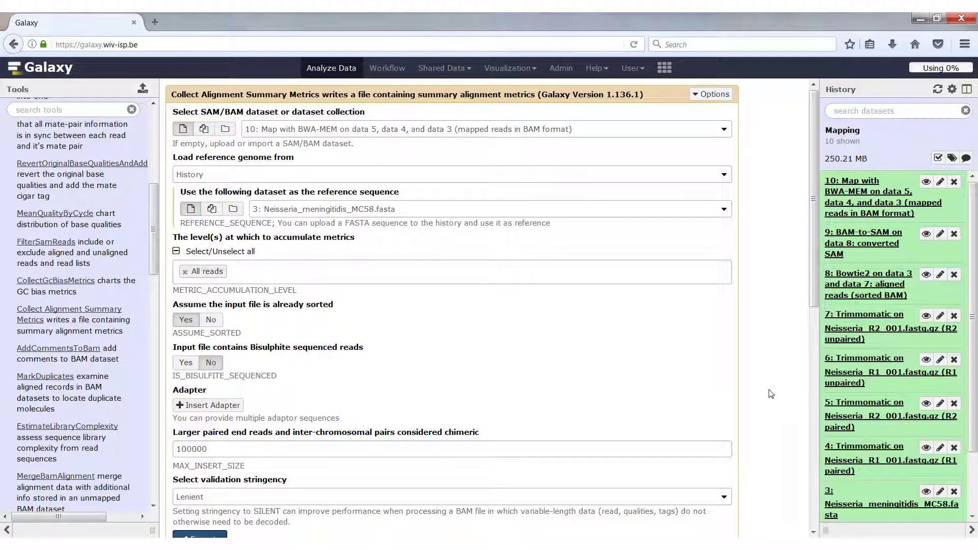
scroll(770, 393, "down", 5)
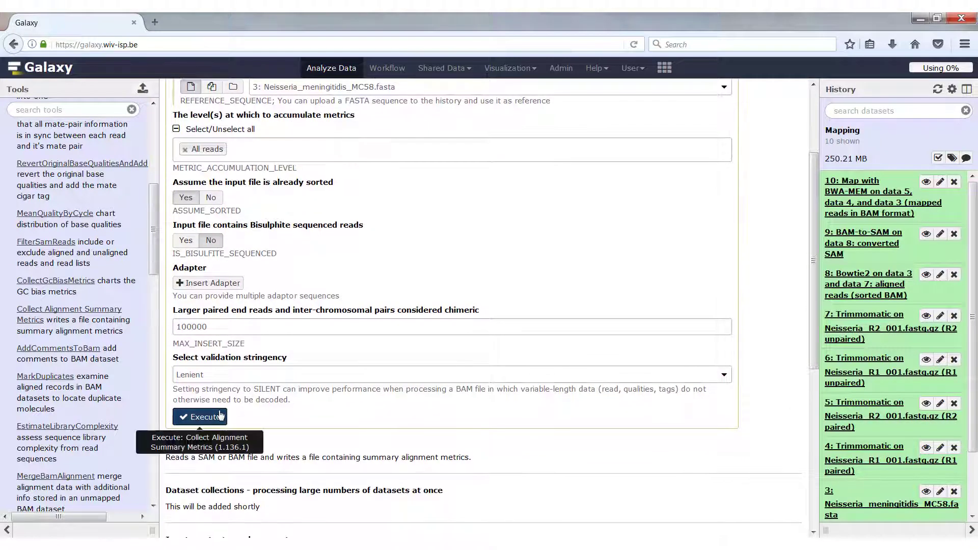
left_click(221, 415)
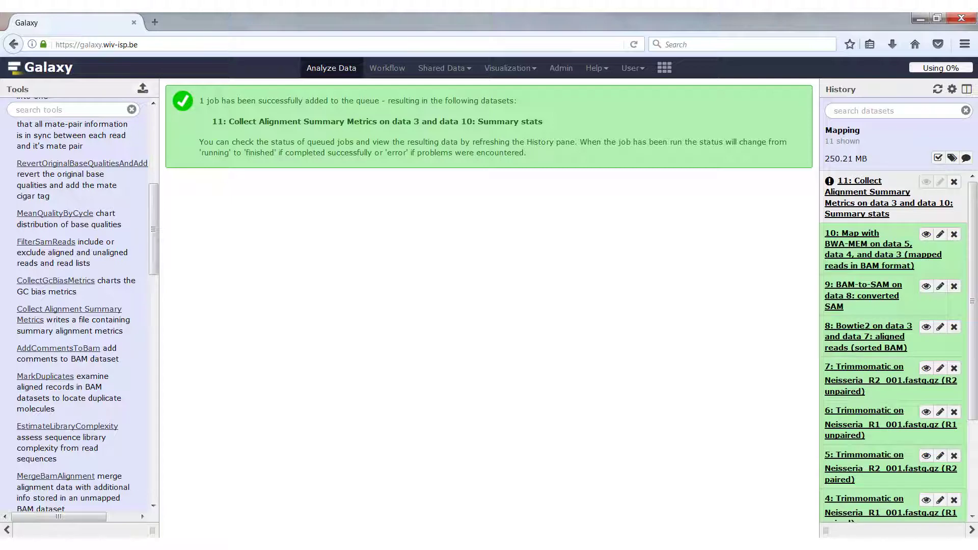
left_click(937, 89)
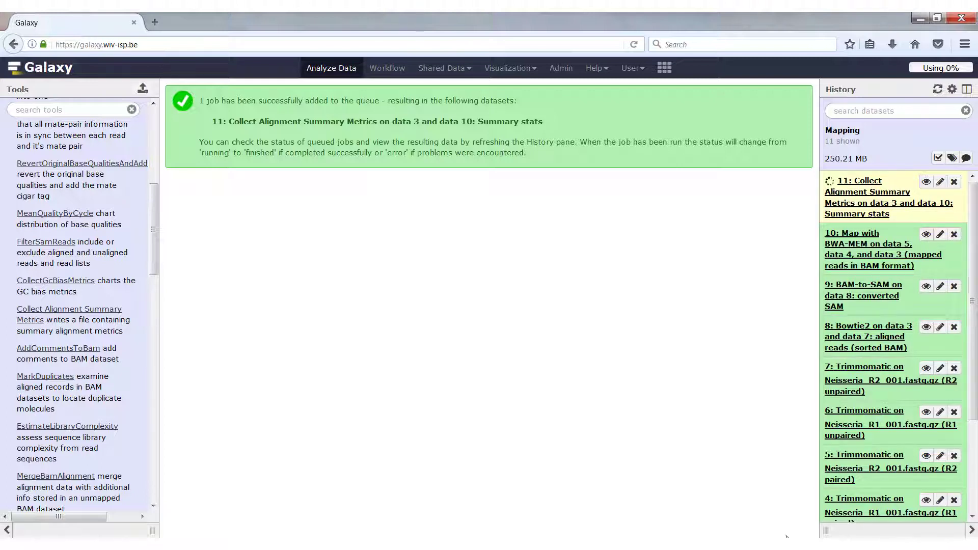
left_click(937, 89)
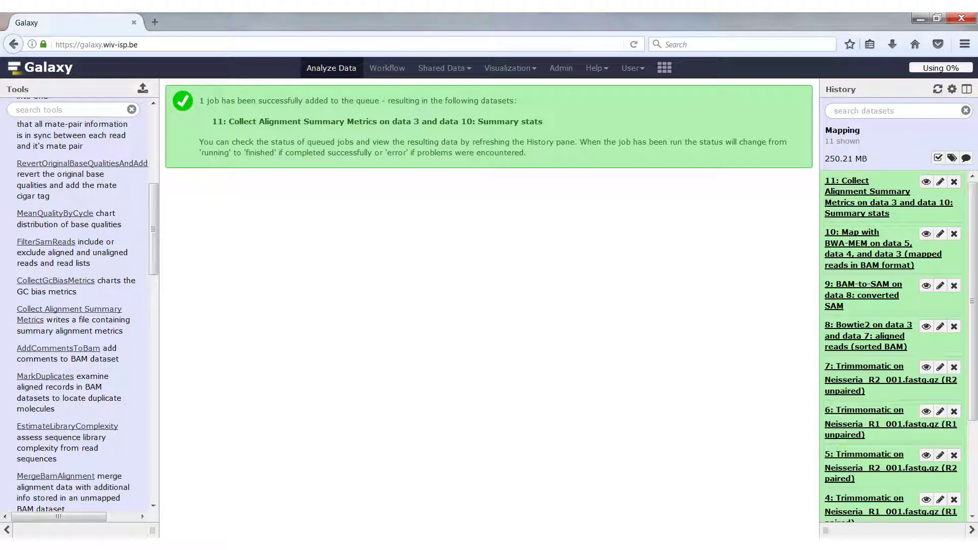
View dataset 11's metrics: 198684 total reads per mate, 397368 for the pair
left_click(927, 183)
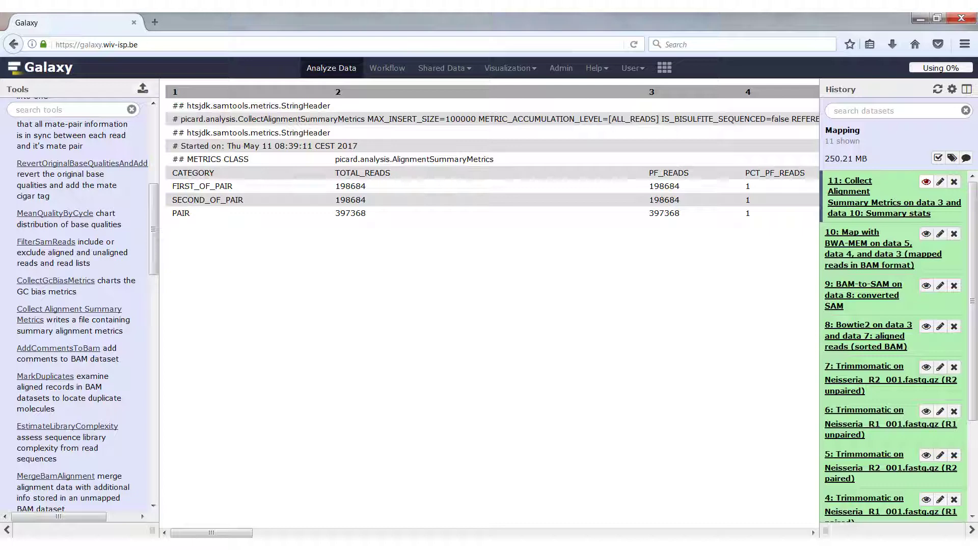
left_click_drag(240, 533, 284, 536)
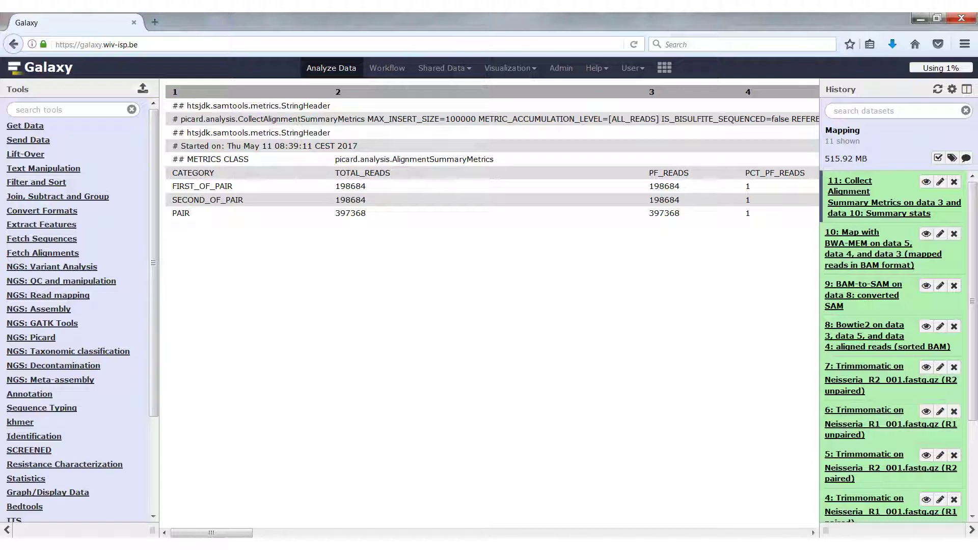
Save dataset 10's BWA-MEM BAM file into the Downloads folder
left_click(859, 254)
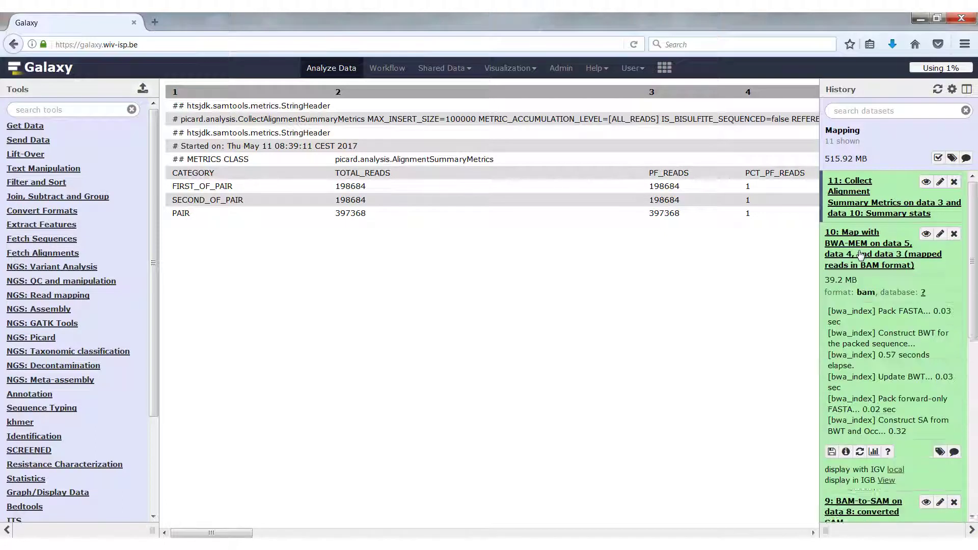
left_click(831, 454)
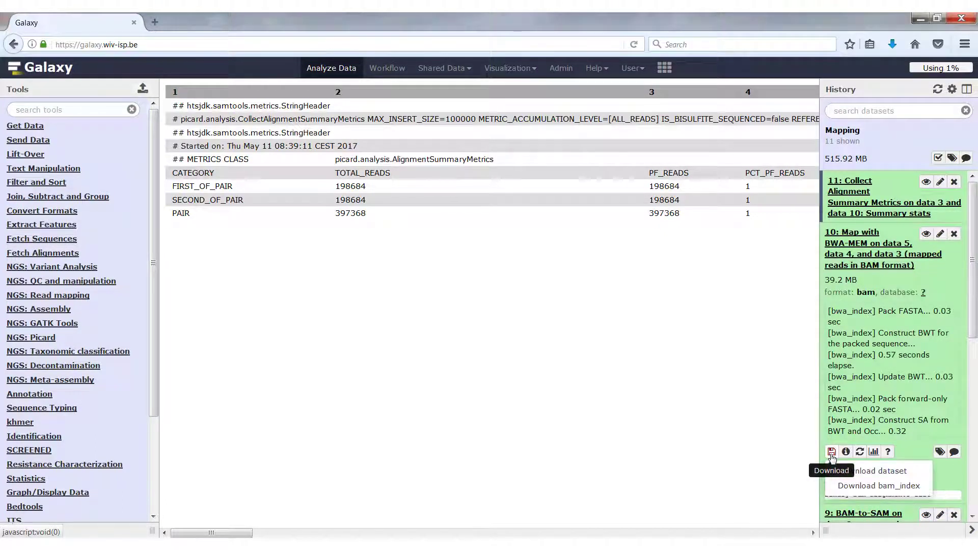
left_click(852, 471)
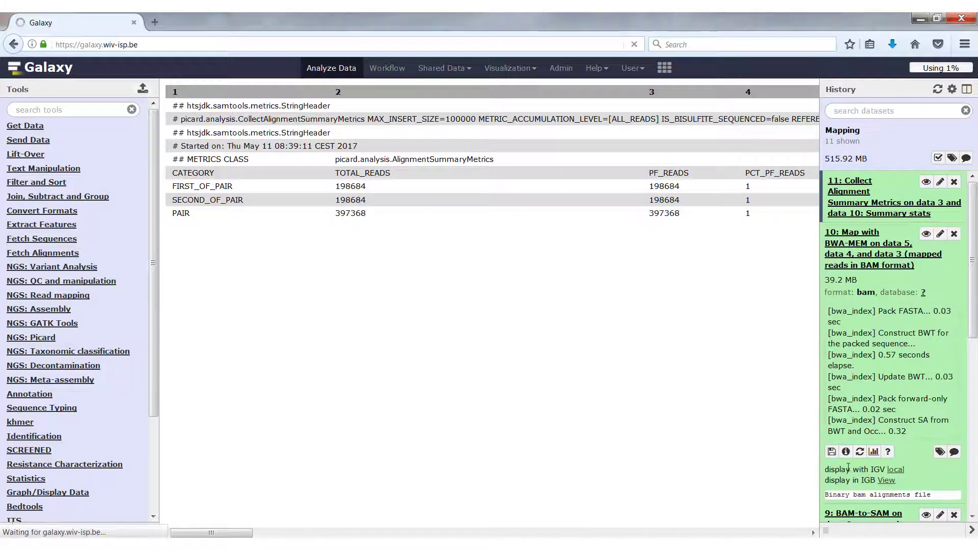
left_click(535, 358)
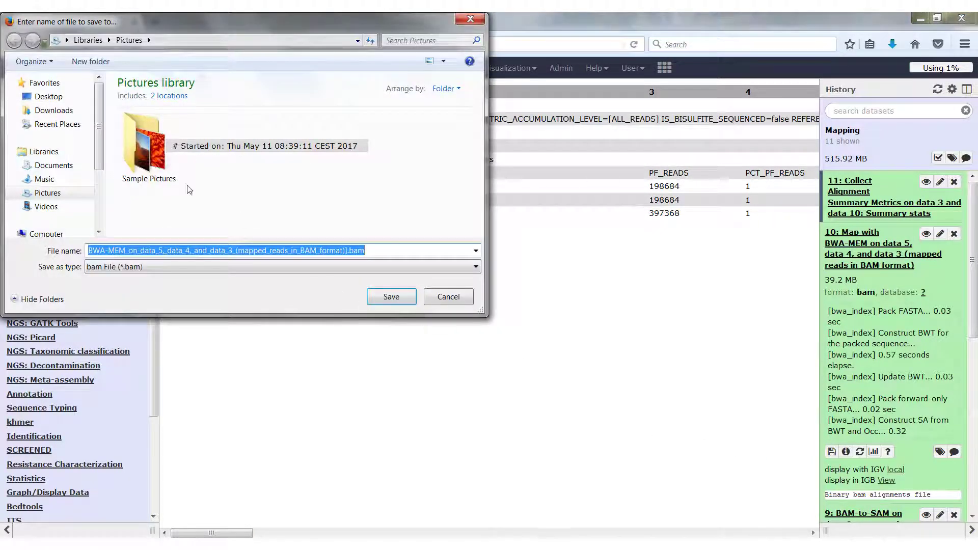
left_click(53, 110)
left_click(398, 300)
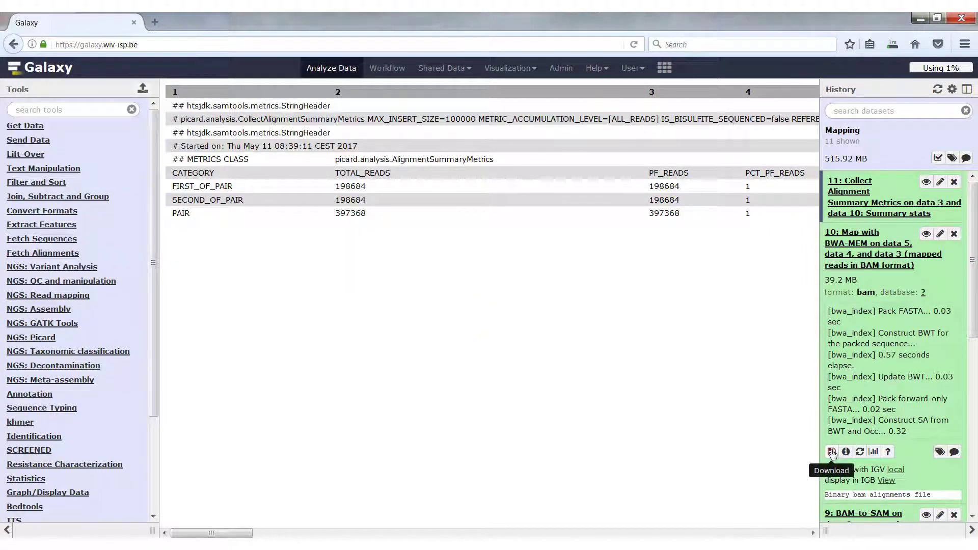
Save the BAM's bam_index (.bai) file into Downloads and collapse the dataset
left_click(831, 451)
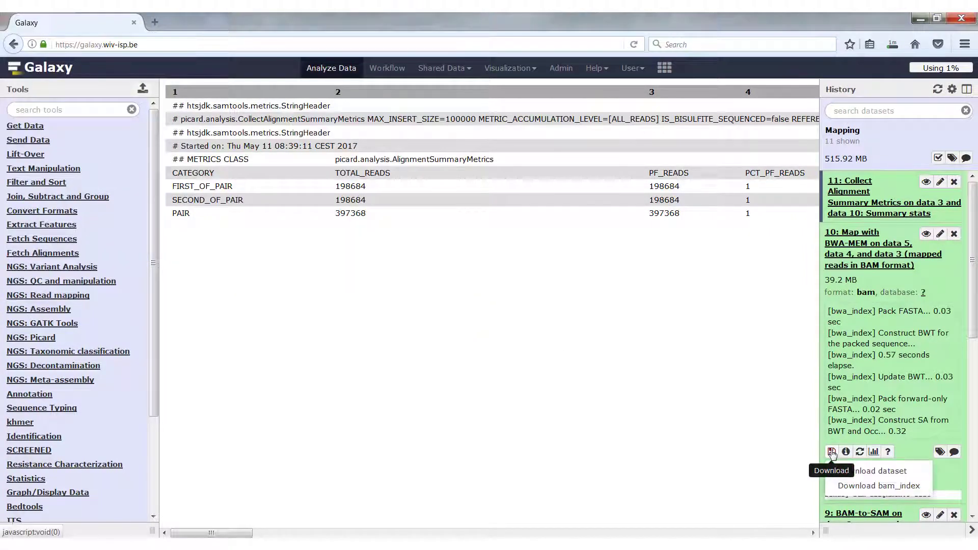
left_click(857, 488)
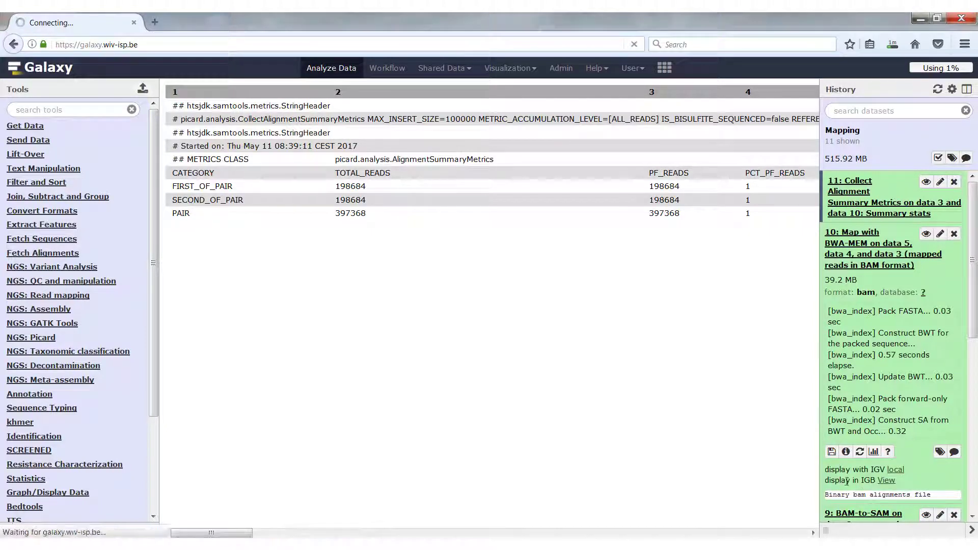
left_click(535, 350)
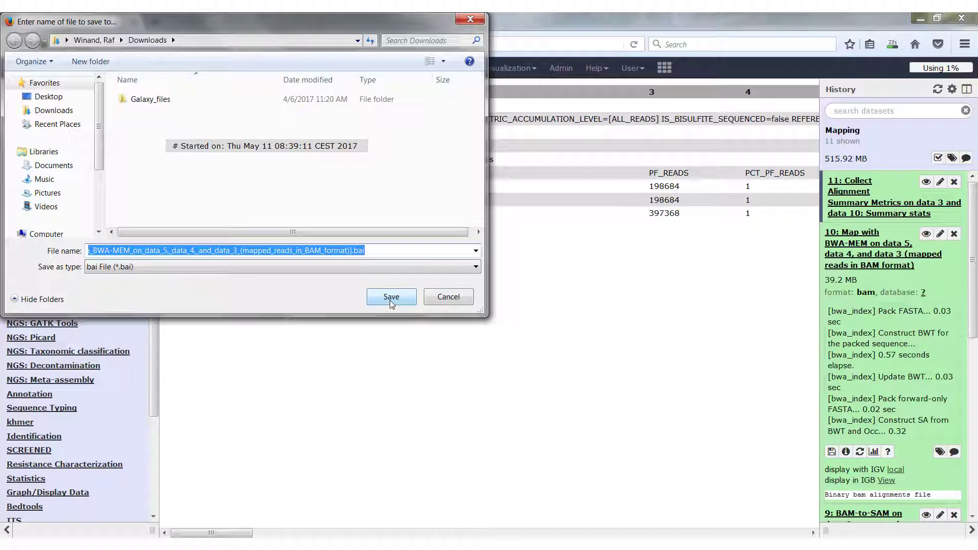
left_click(390, 297)
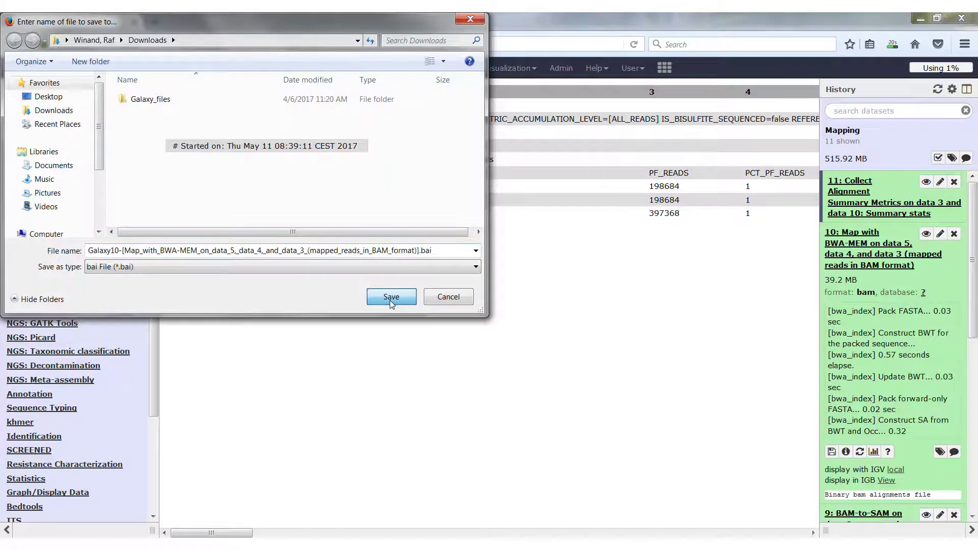
left_click(846, 266)
scroll(855, 397, "down", 3)
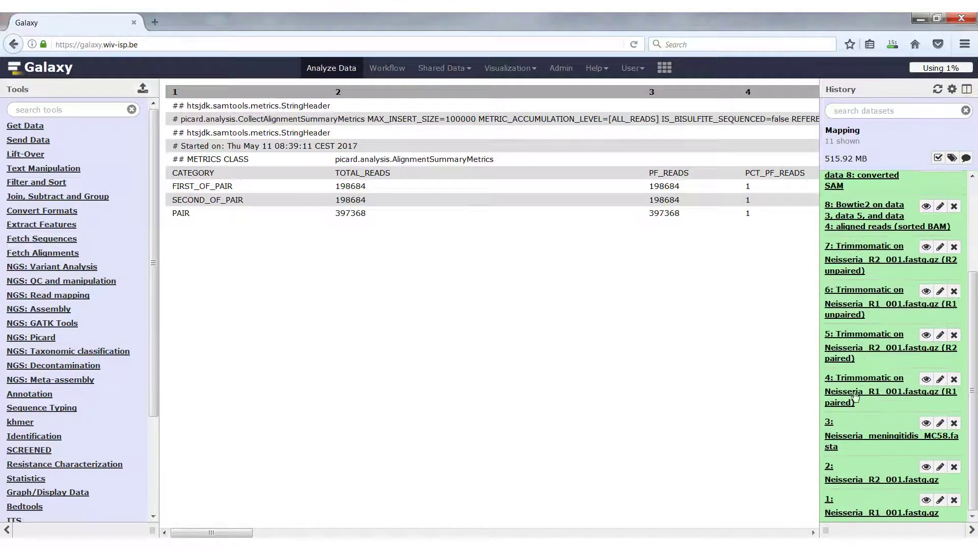
Save the Neisseria_meningitidis_MC58.fasta reference dataset to disk
left_click(837, 439)
scroll(834, 418, "down", 3)
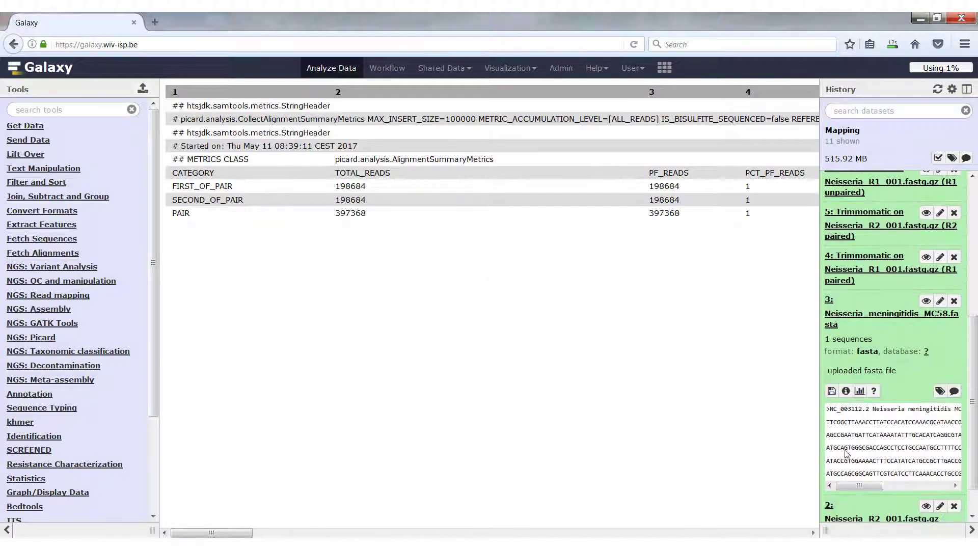
left_click(832, 392)
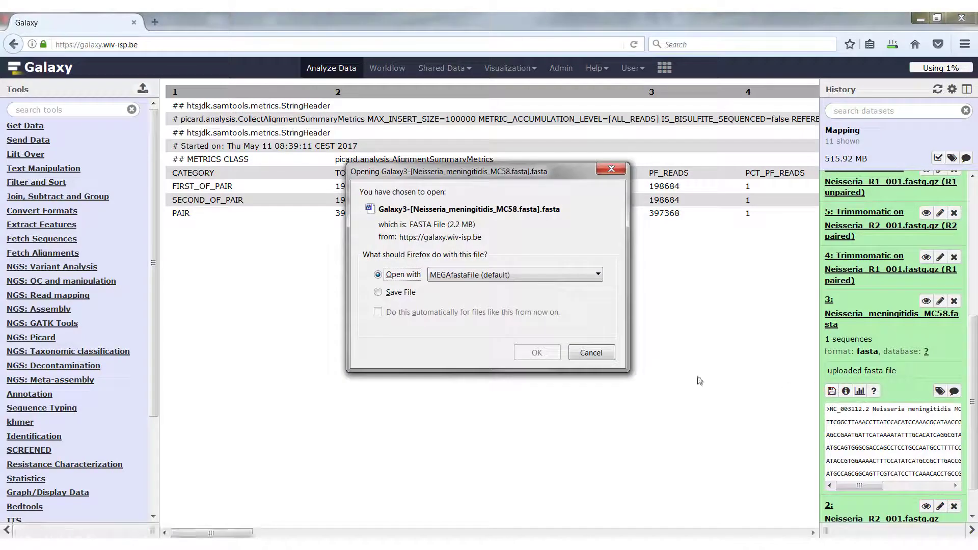
left_click(406, 293)
left_click(518, 350)
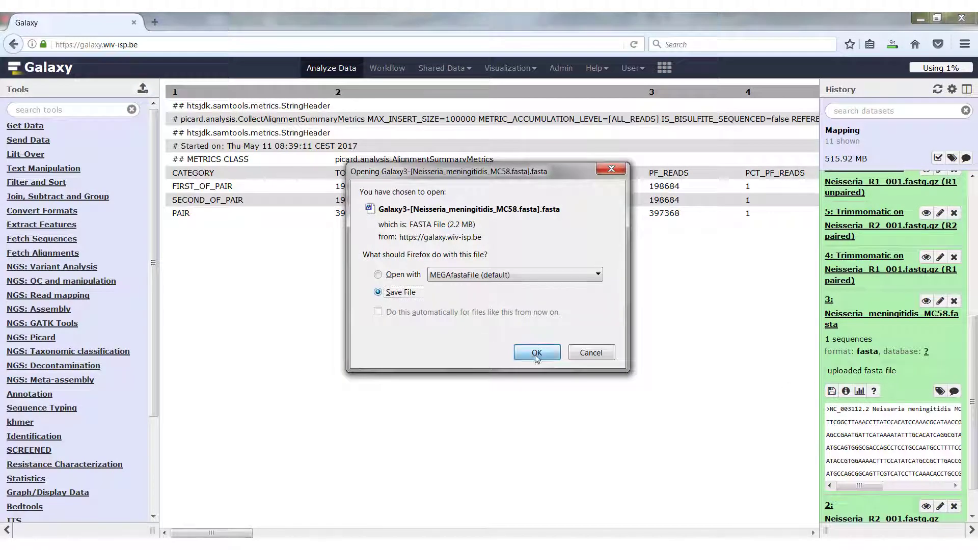
left_click(383, 296)
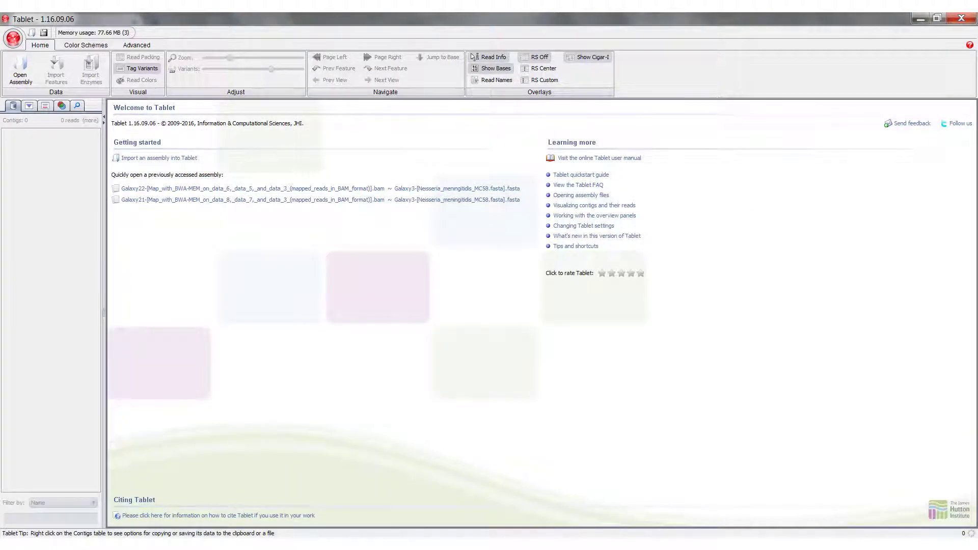
Start a new Tablet assembly using the Galaxy10 BAM from Downloads as the primary file
left_click(22, 76)
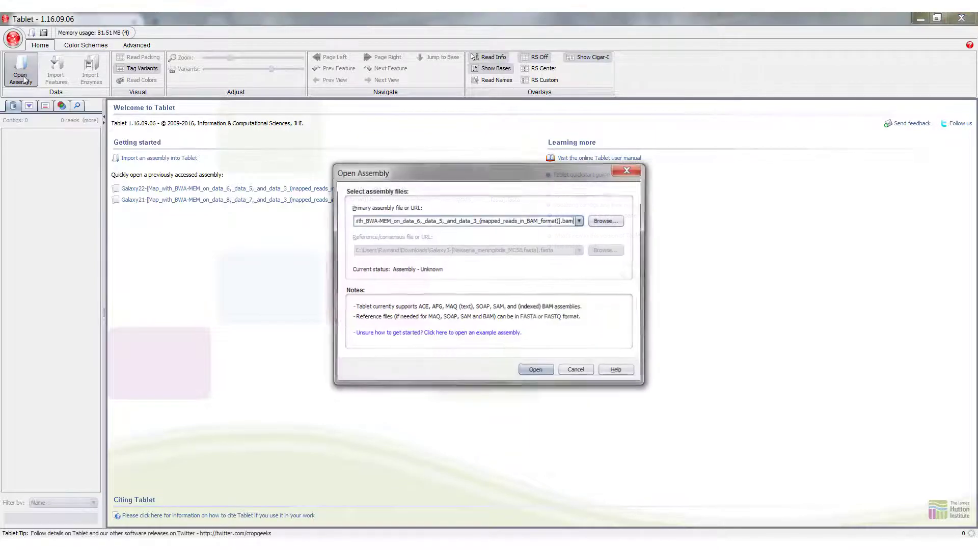
left_click(604, 222)
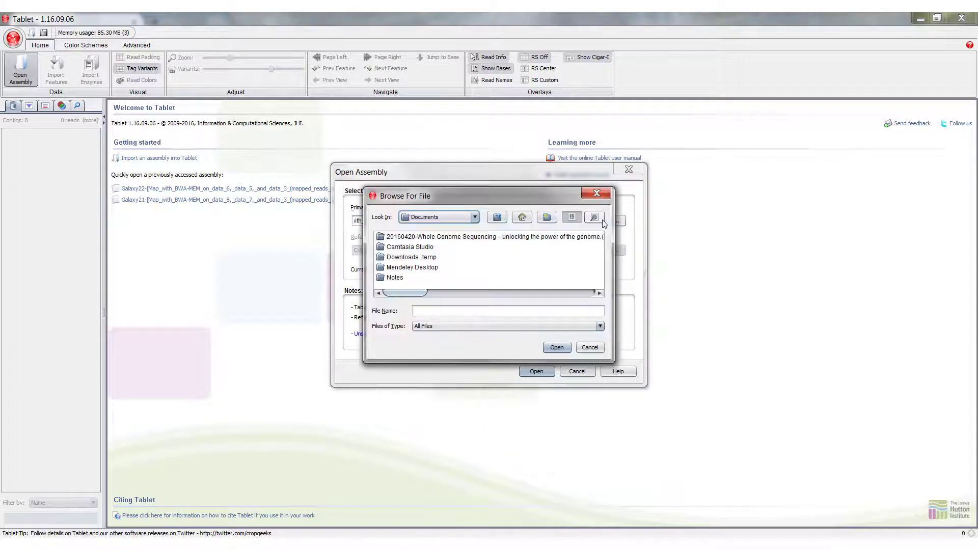
left_click(444, 215)
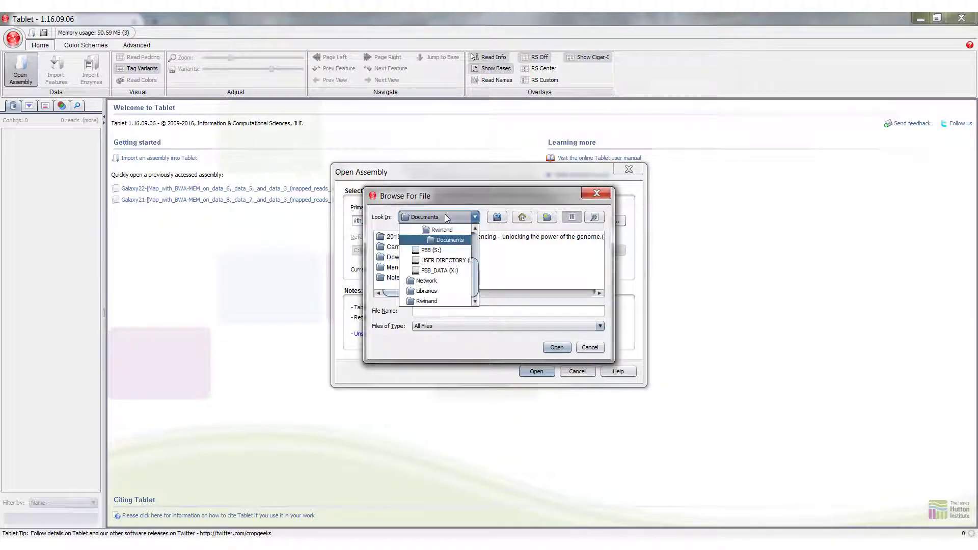
left_click(442, 230)
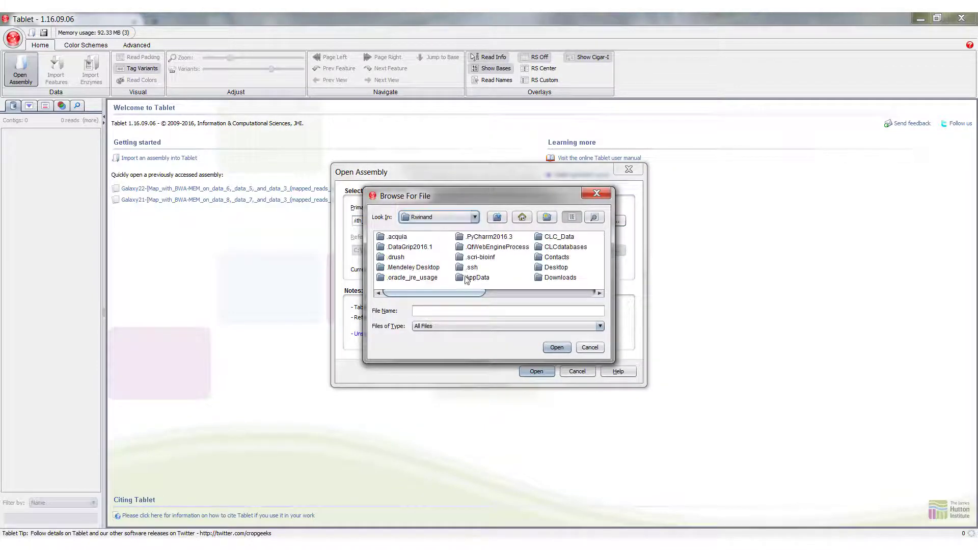
double_click(565, 280)
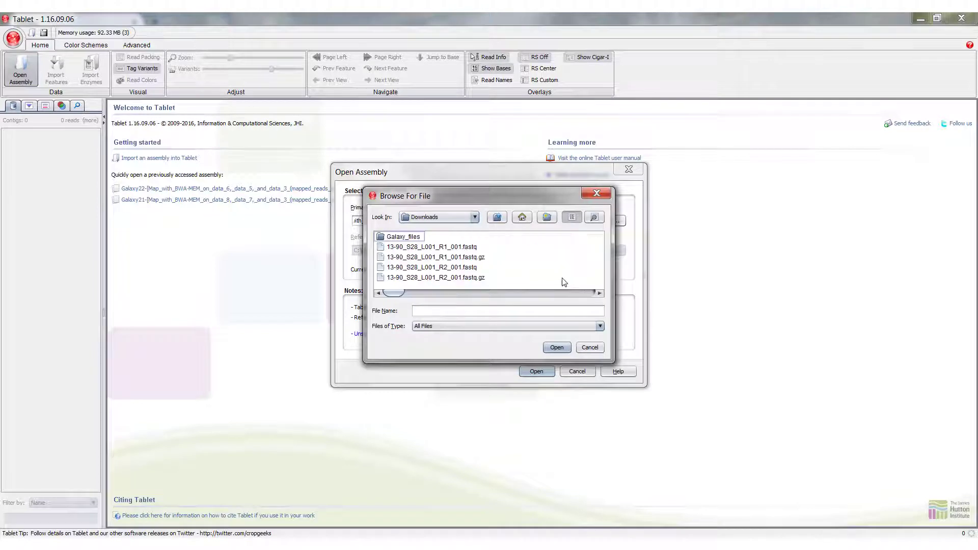
left_click(502, 327)
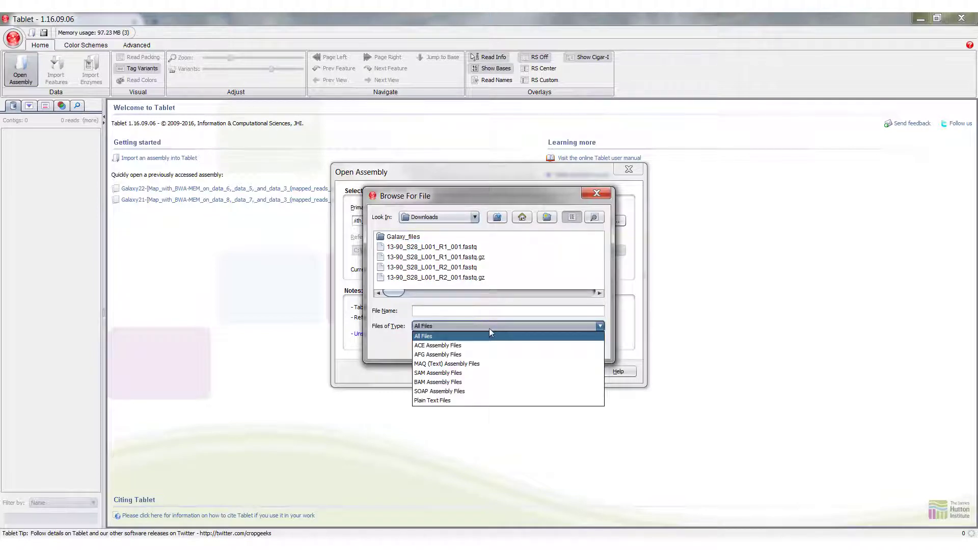
left_click(451, 382)
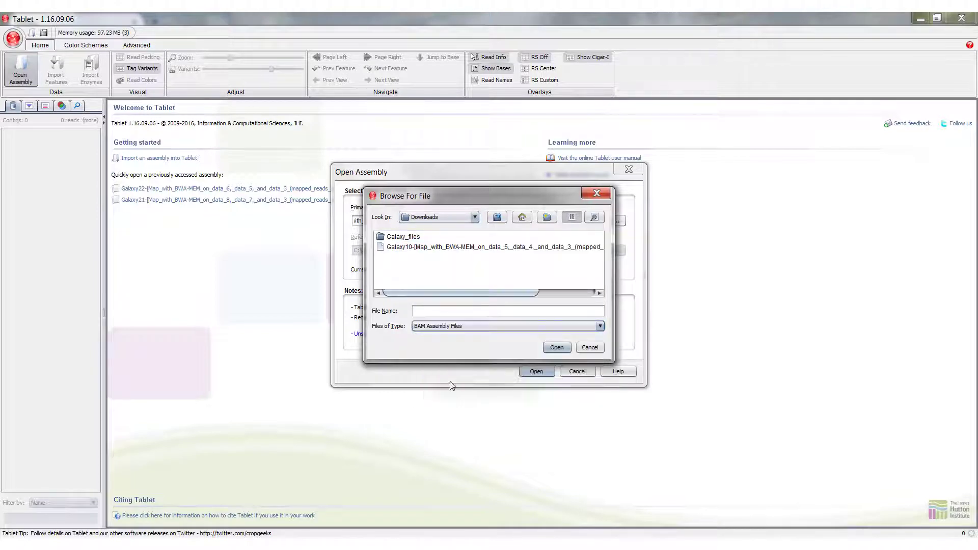
left_click(410, 250)
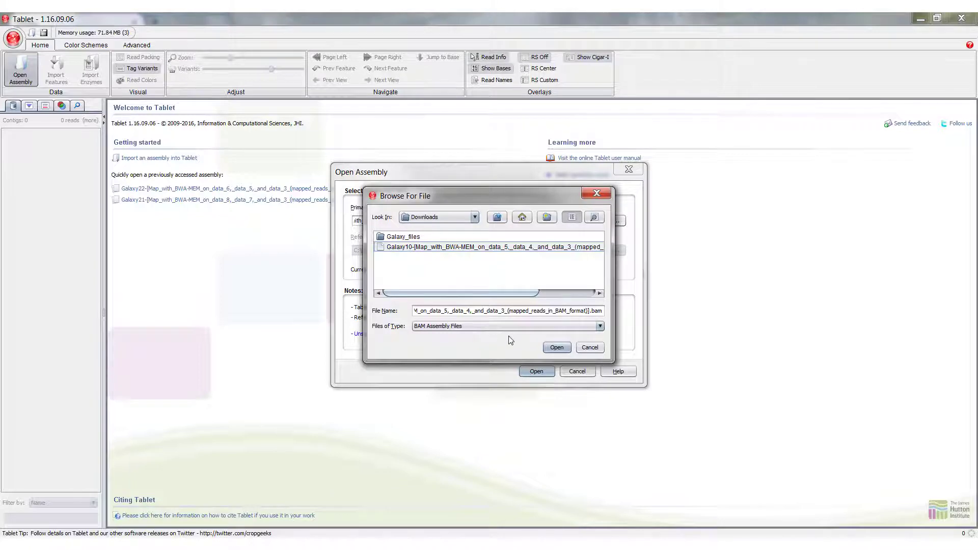
left_click(557, 348)
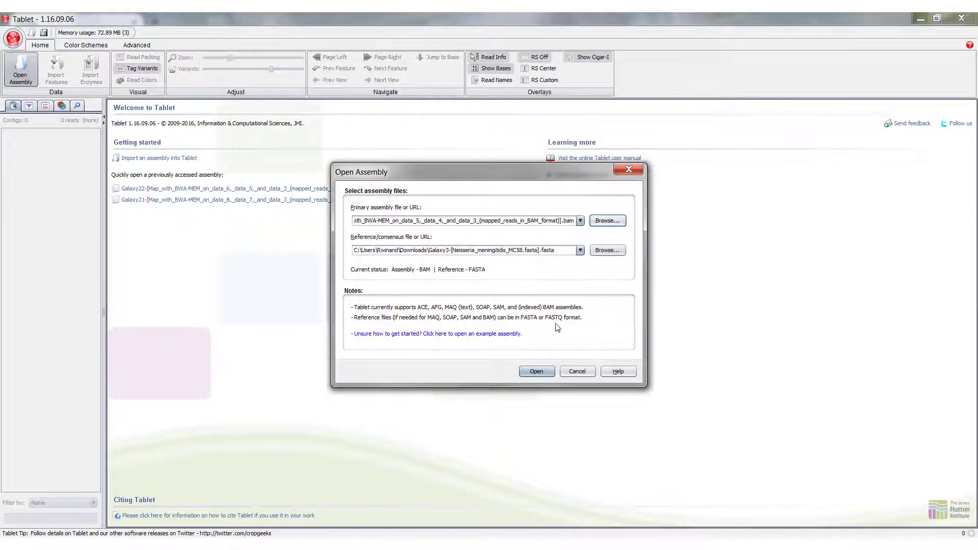
Add the Neisseria MC58 FASTA as the reference and load the assembly
left_click(607, 250)
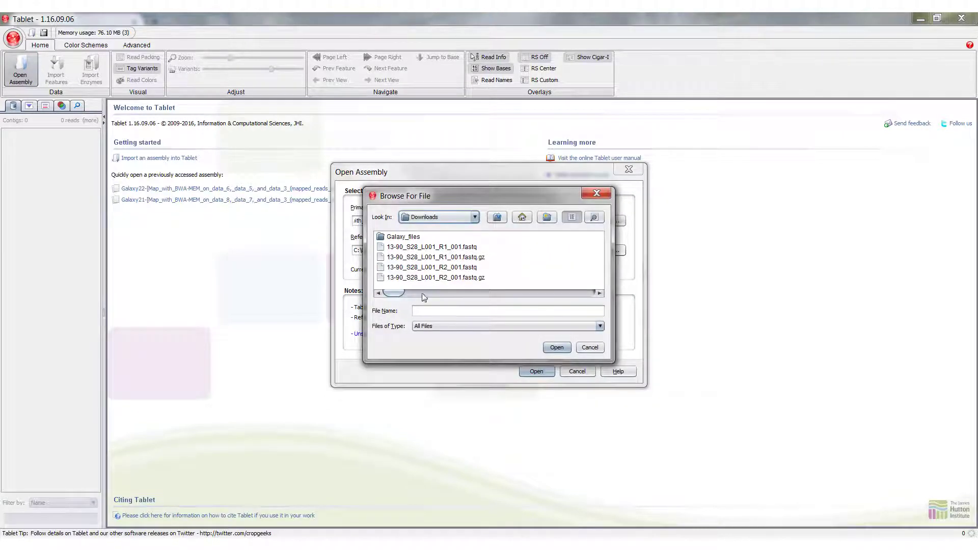
left_click(437, 326)
left_click(440, 342)
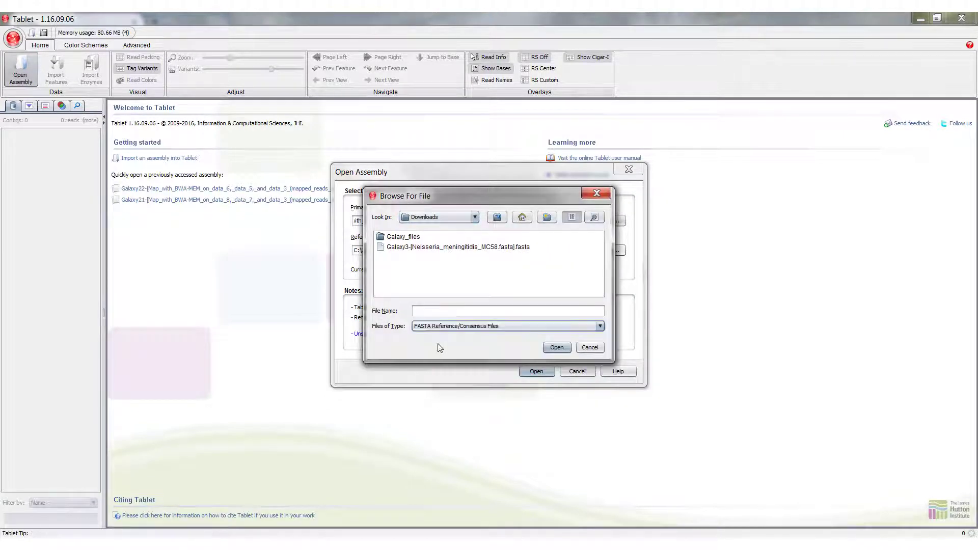
double_click(433, 247)
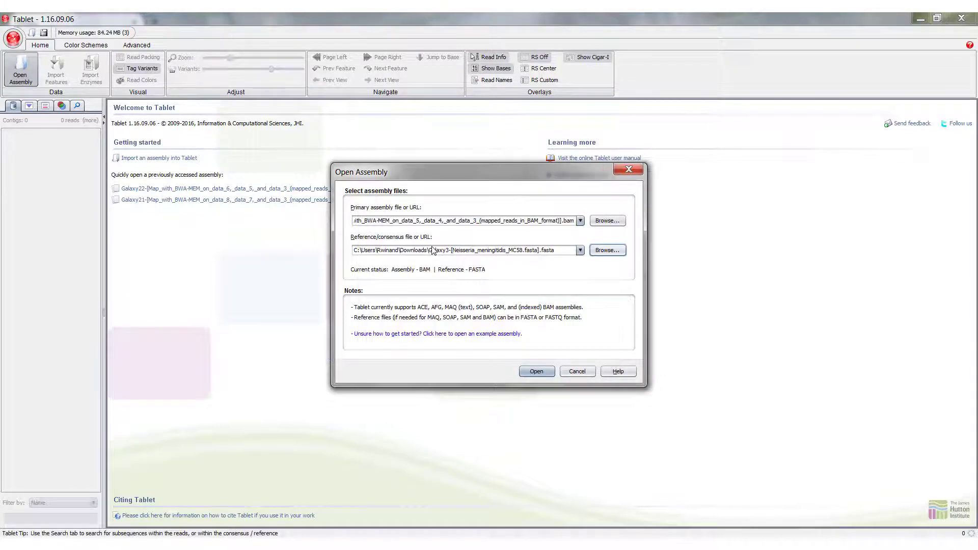
left_click(536, 371)
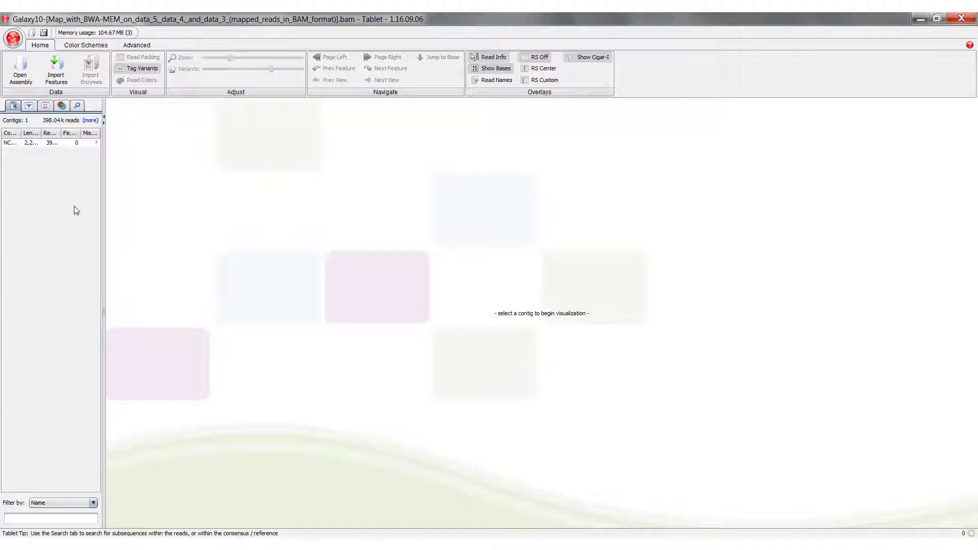
Display contig NC_003112.2 and zoom in on its aligned reads
left_click(12, 145)
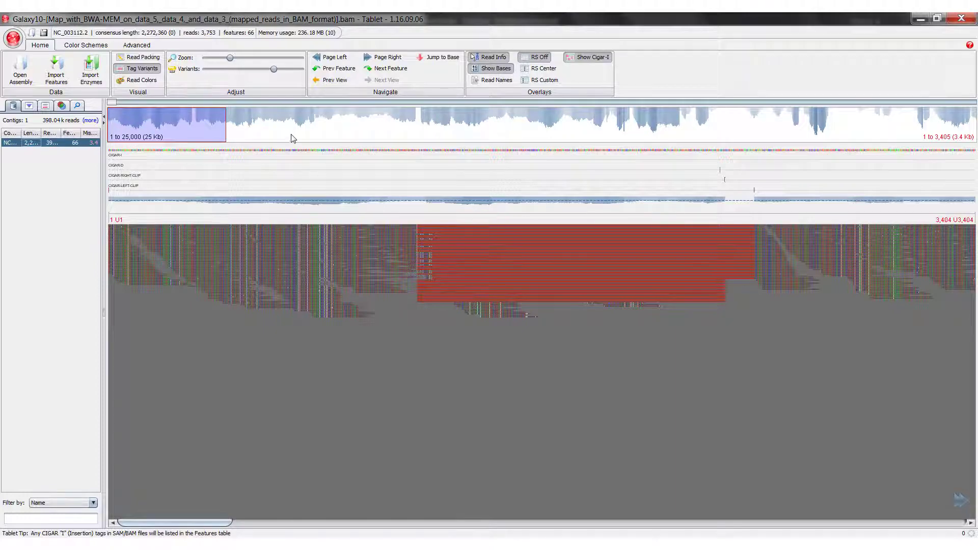
mouse_move(230, 58)
left_mouse_down()
mouse_move(270, 55)
mouse_move(204, 69)
left_mouse_up()
left_click(252, 69)
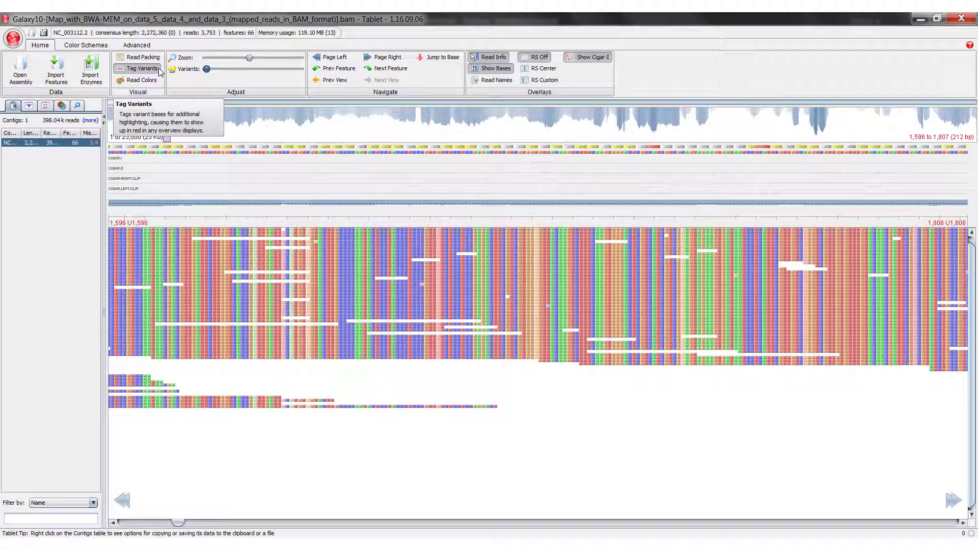
Tag variant bases, grey out non-variant bases, and move to around position 12,471
left_click(158, 68)
left_click_drag(207, 70, 280, 74)
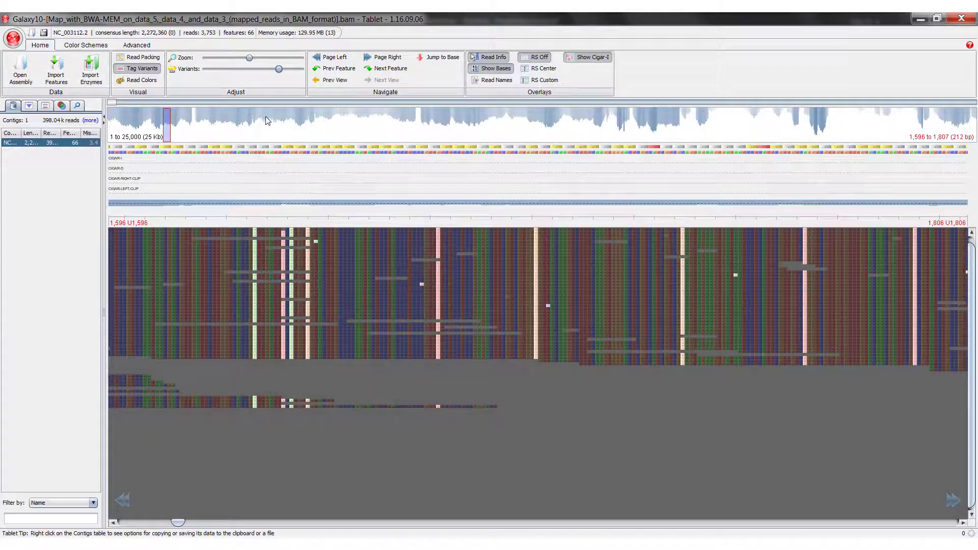
left_click(265, 116)
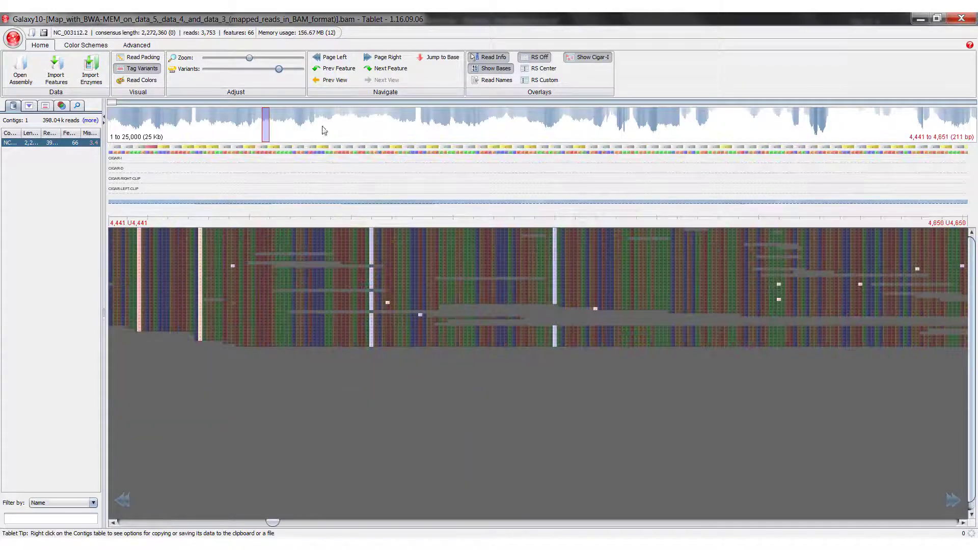
left_click(545, 116)
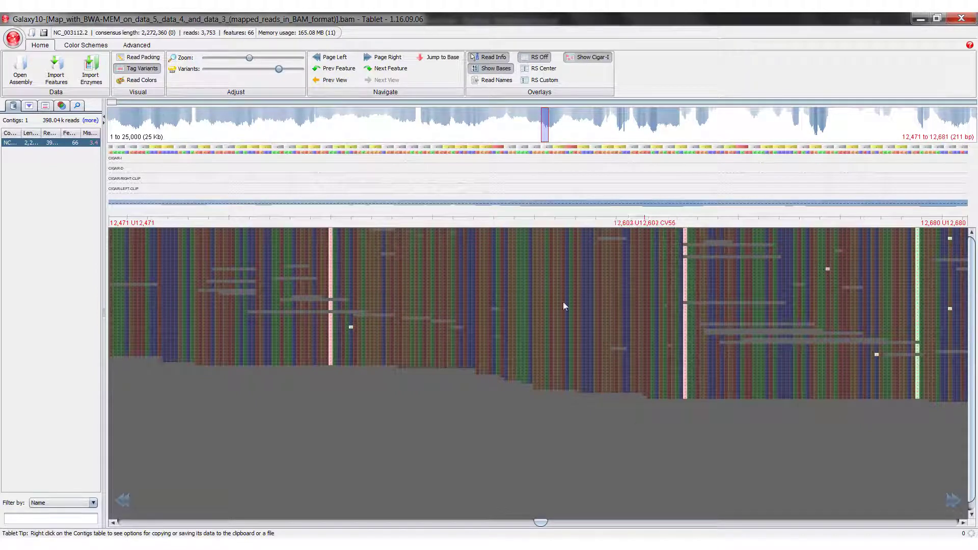
left_click(86, 45)
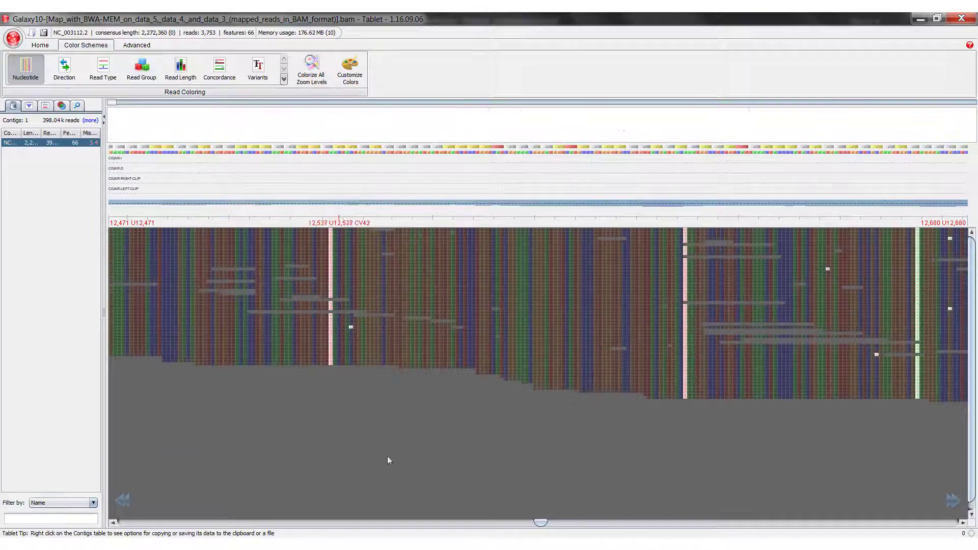
Try read group and read length colouring, move to position 15,461, then colour by concordance
left_click(132, 71)
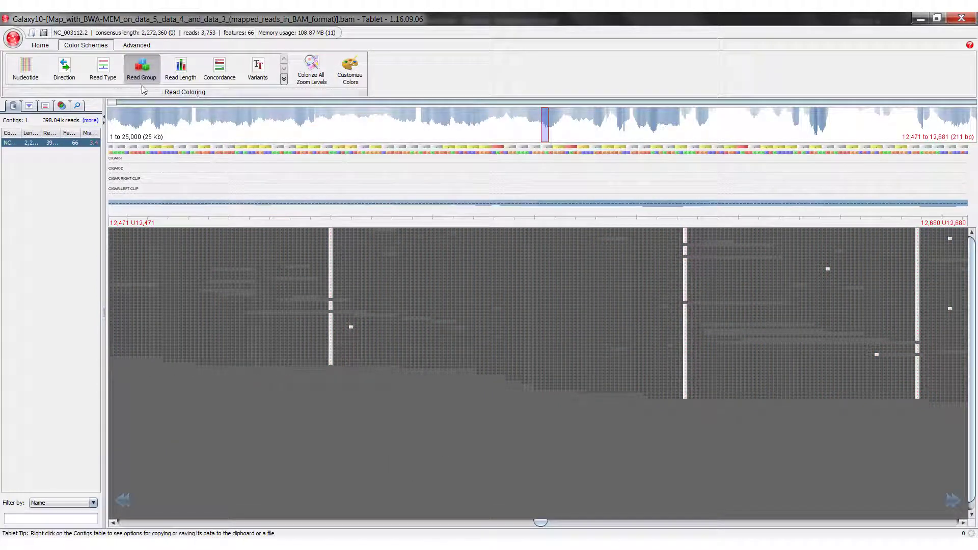
left_click(181, 68)
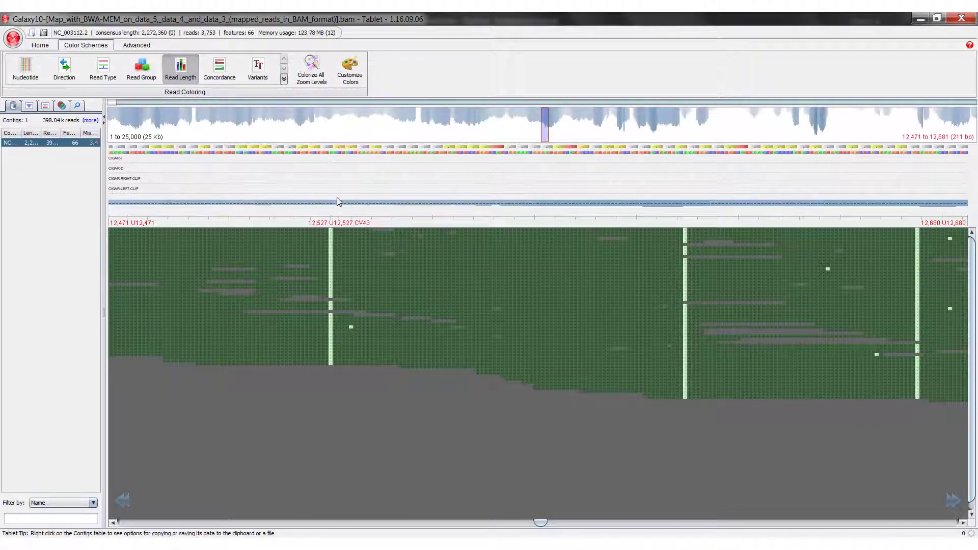
left_click(605, 118)
left_click(619, 116)
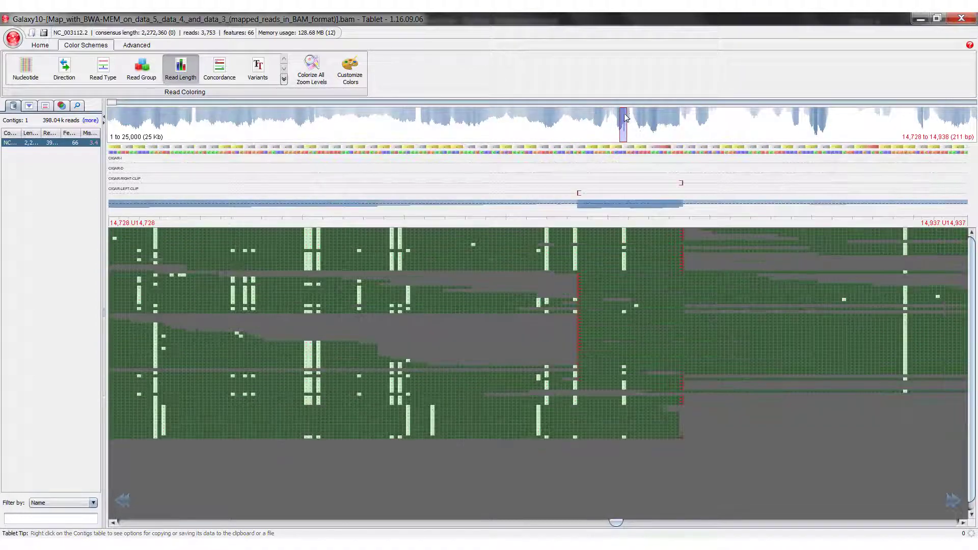
left_click(636, 117)
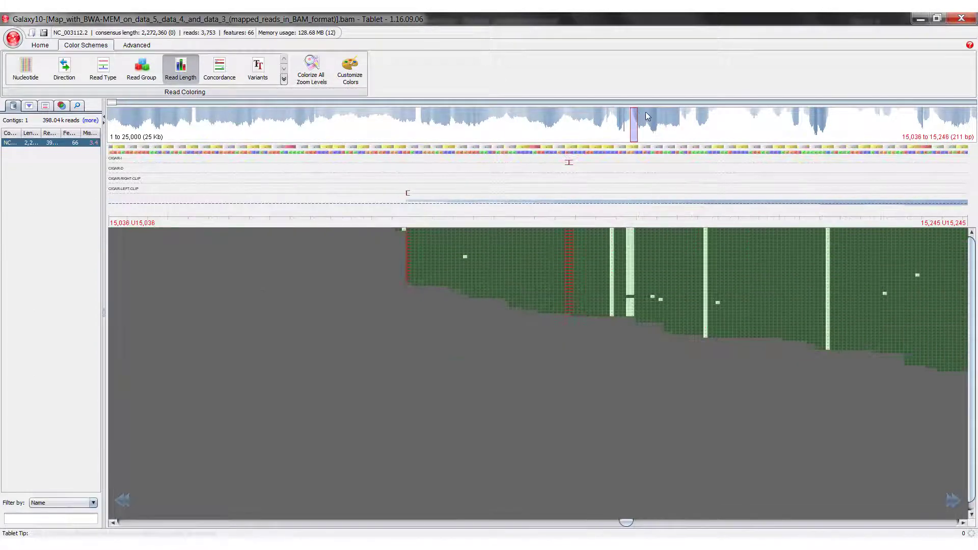
left_click(648, 116)
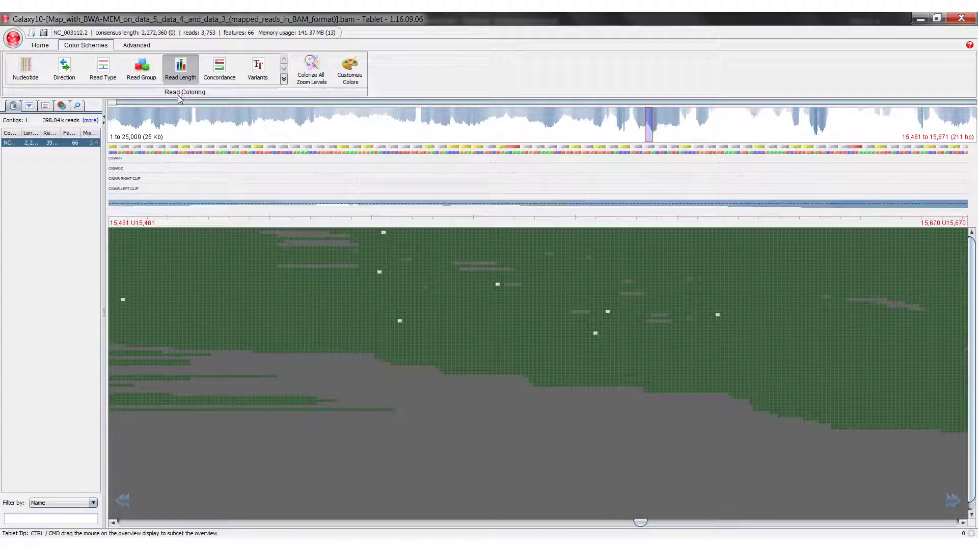
left_click(220, 69)
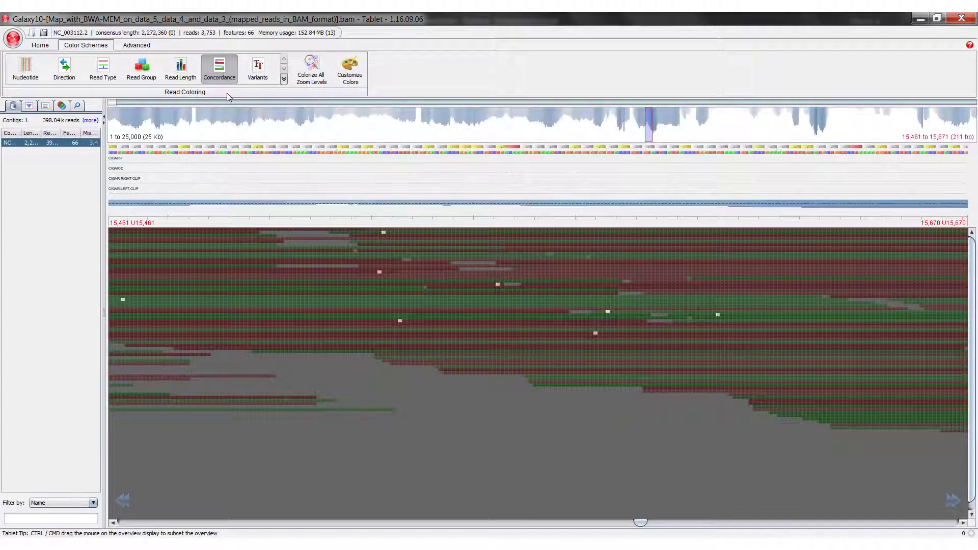